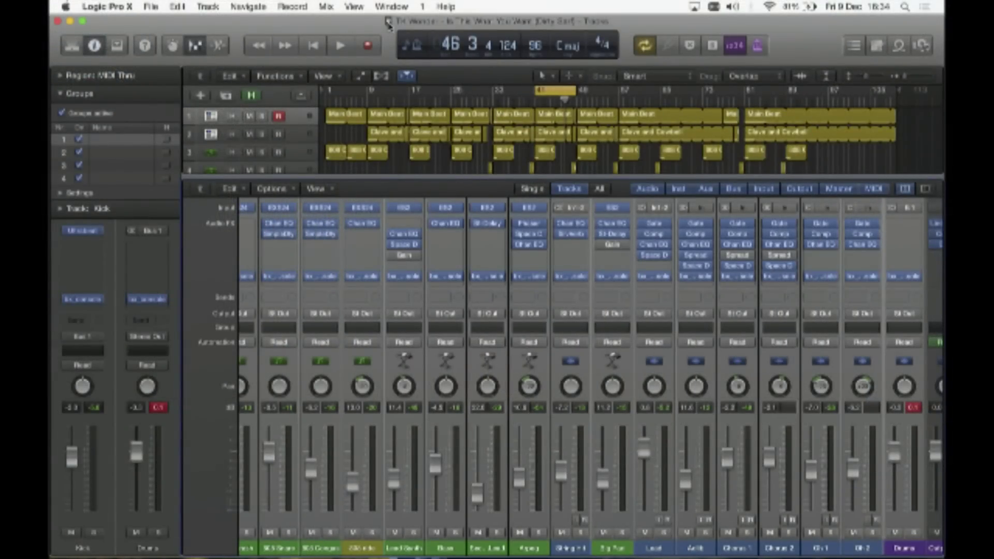
- Compare the playing mix with the bx_console inserts bypassed and active on all channels, stop playback and close the Arpeg channel's bx_console
key(space)
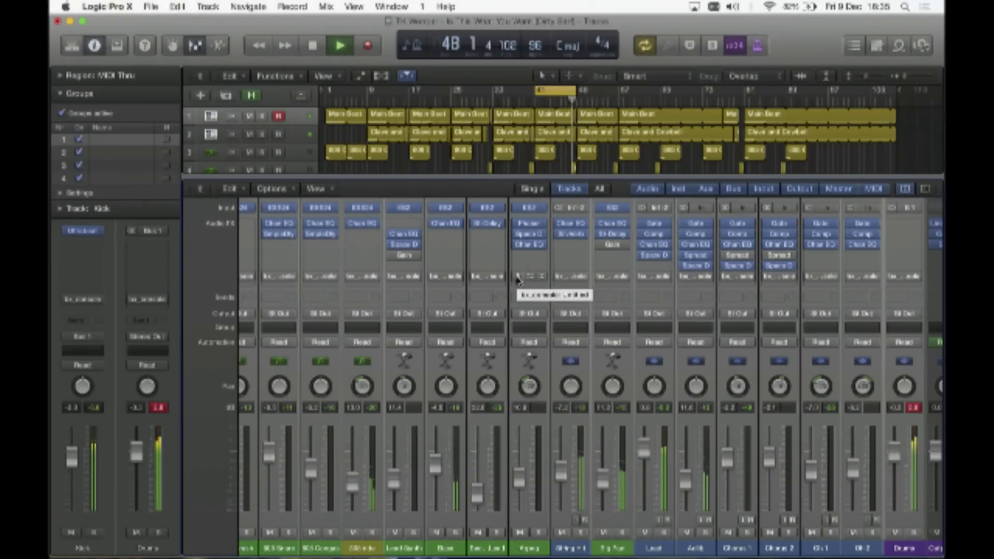
alt+click(518, 279)
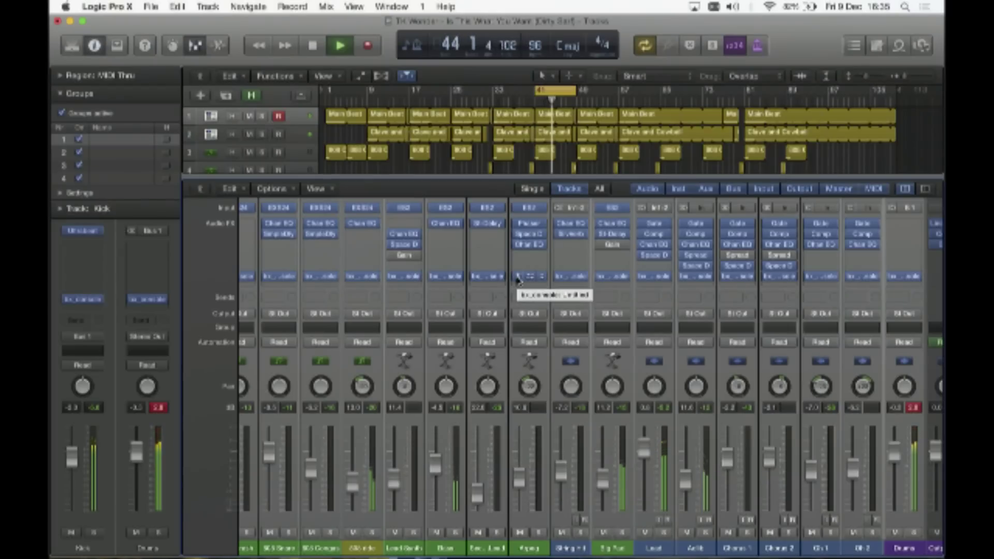
key(space)
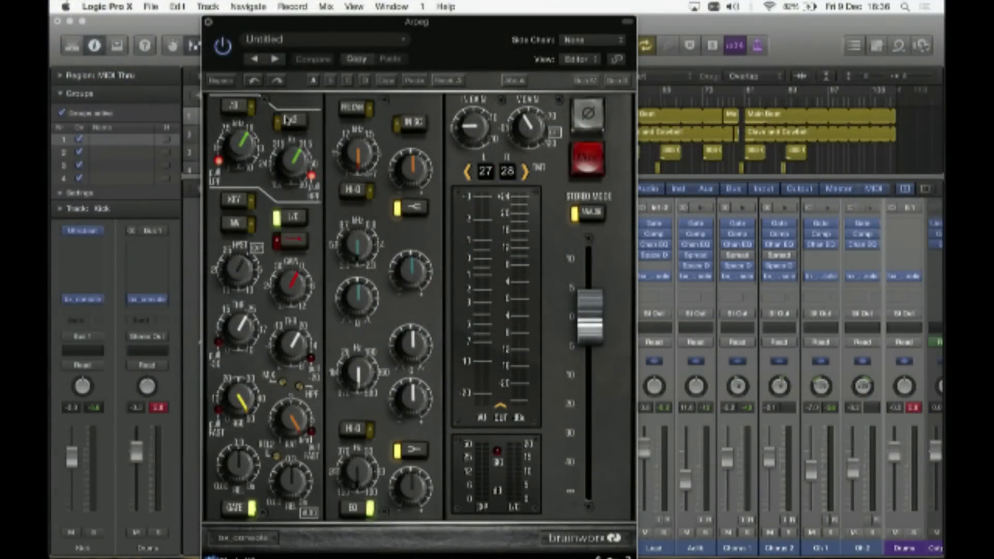
click(208, 22)
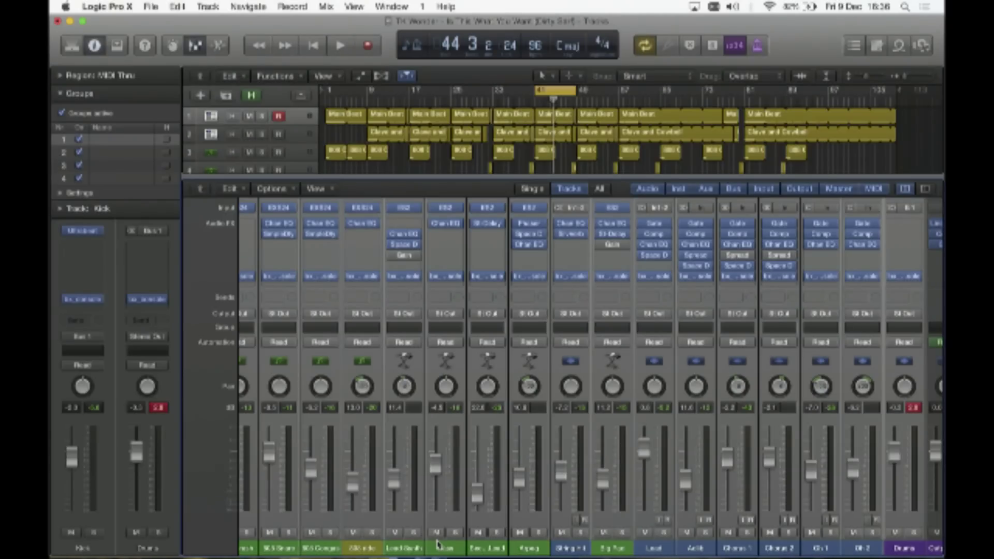
- Examine the bx_console settings on the Kick and Snare channels and close both plug-in windows
scroll(412, 540, left, 10)
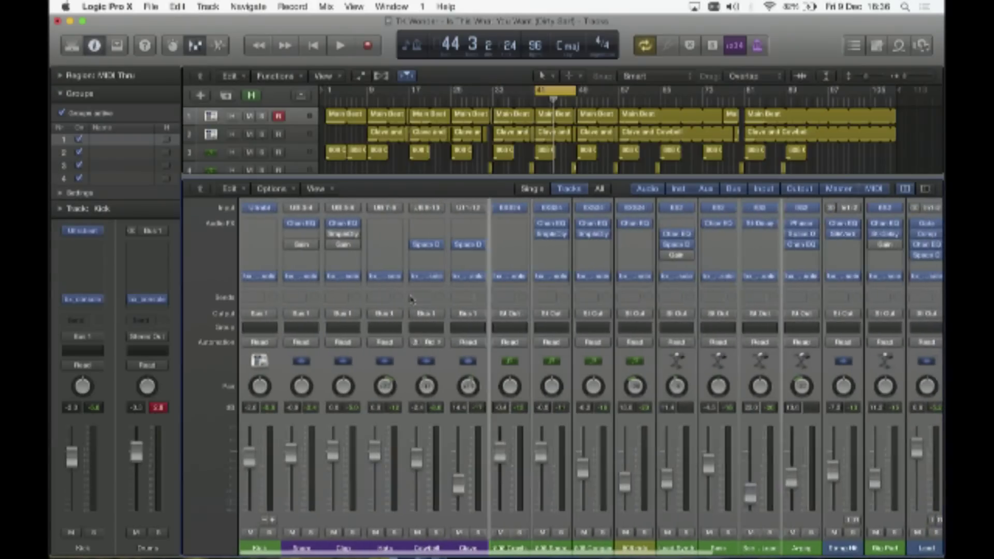
click(260, 277)
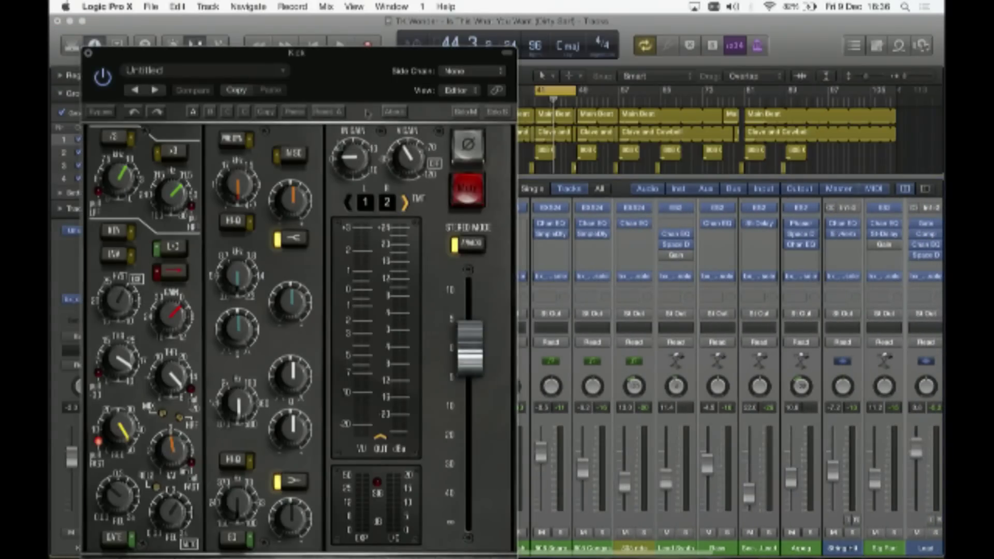
drag(397, 56, 484, 3)
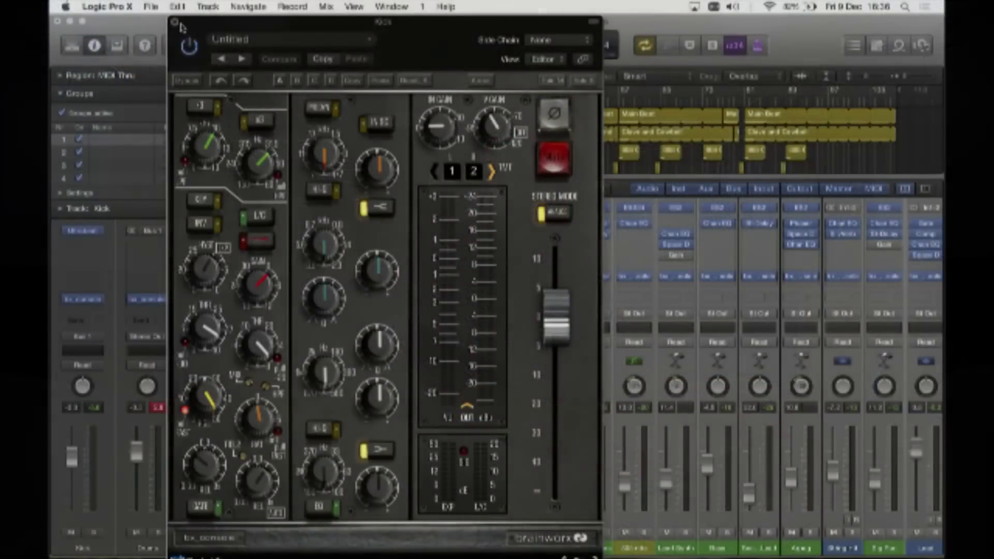
click(179, 25)
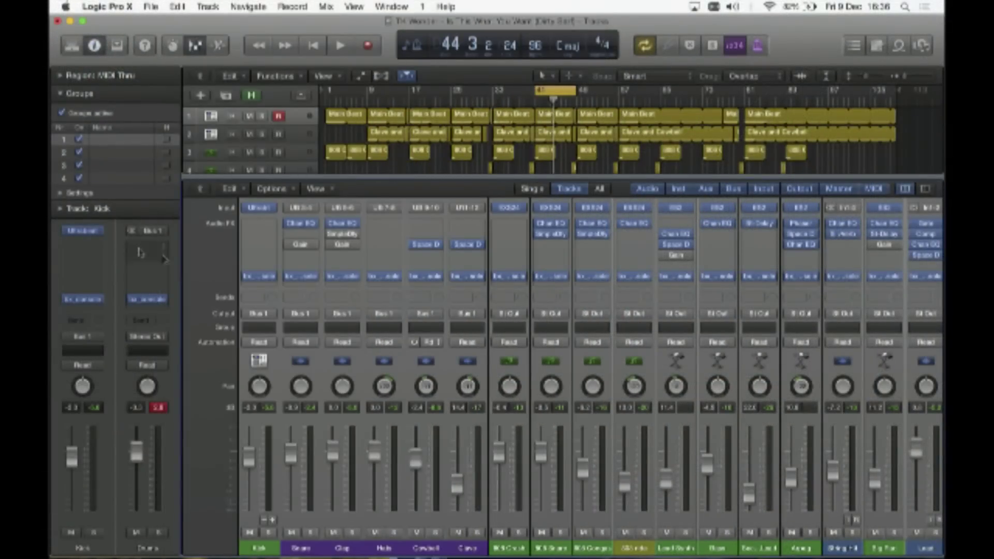
mouse_move(304, 280)
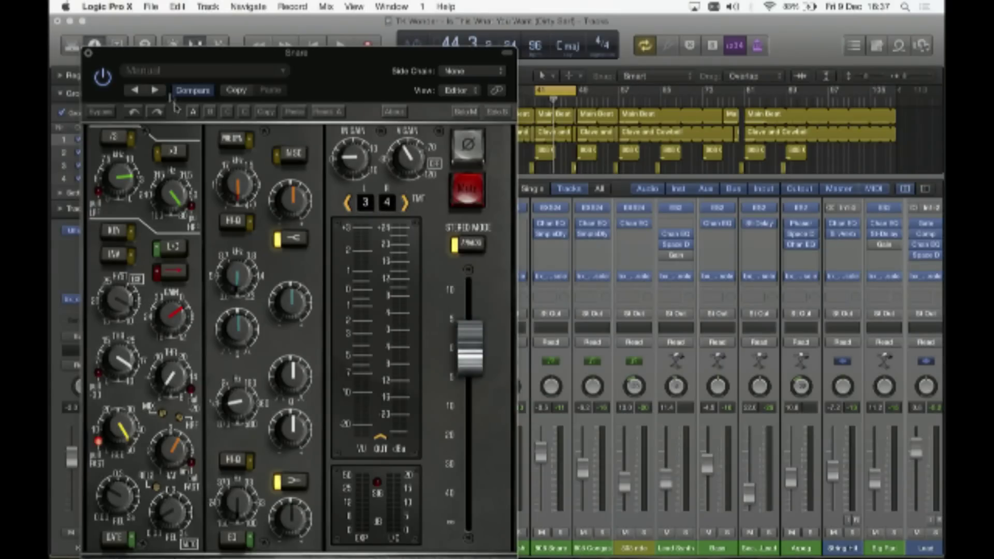
click(88, 53)
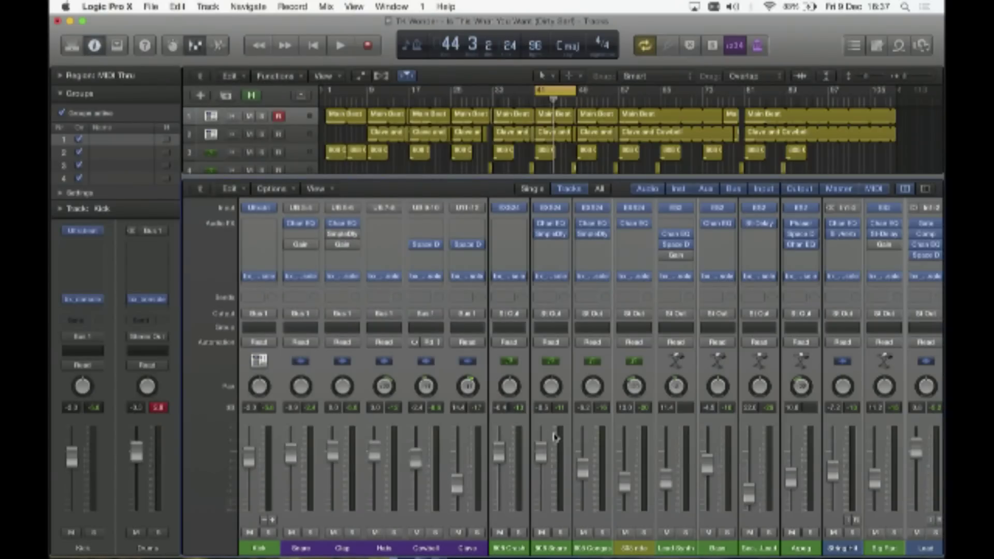
- Select the Lead channel in the mixer and open its bx_console plug-in
scroll(564, 399, right, 10)
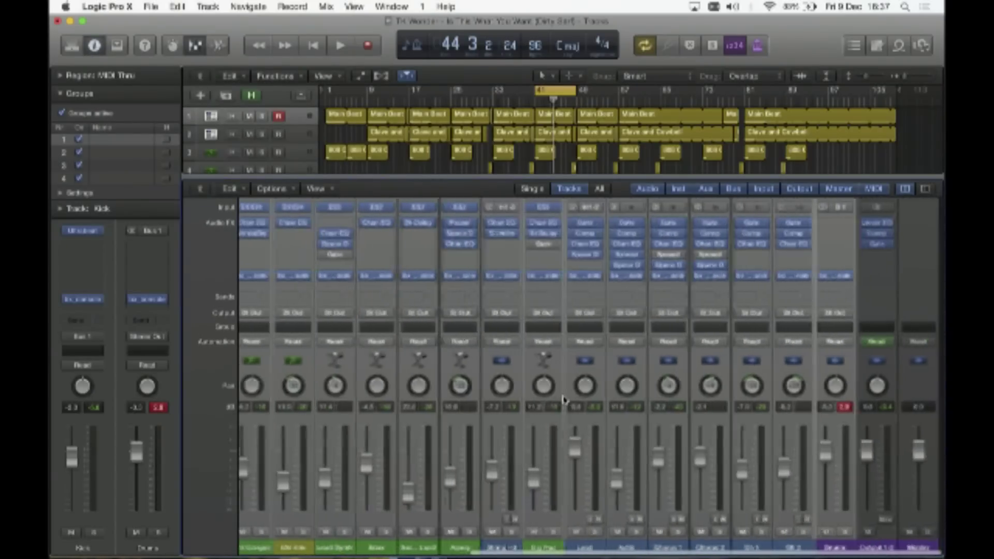
scroll(585, 430, up, 1)
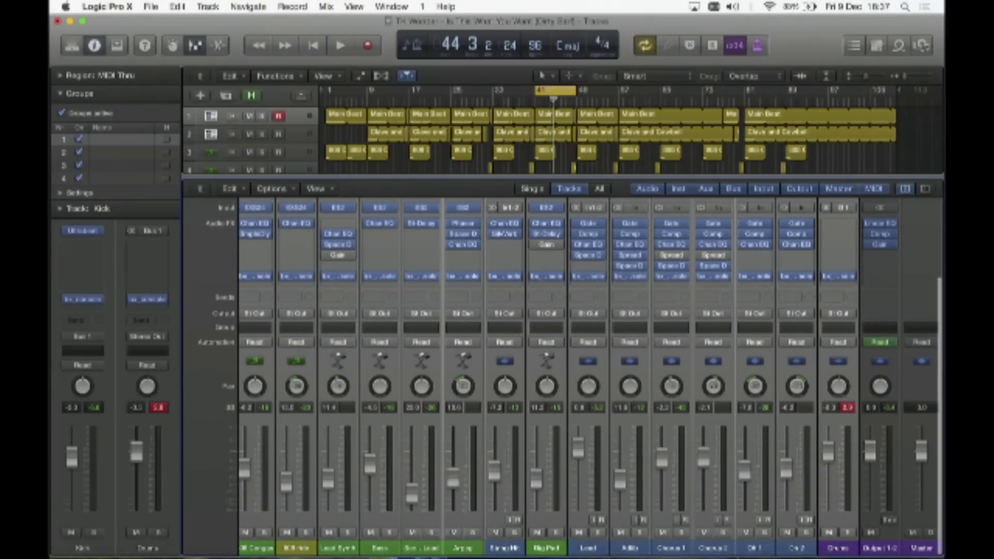
click(713, 546)
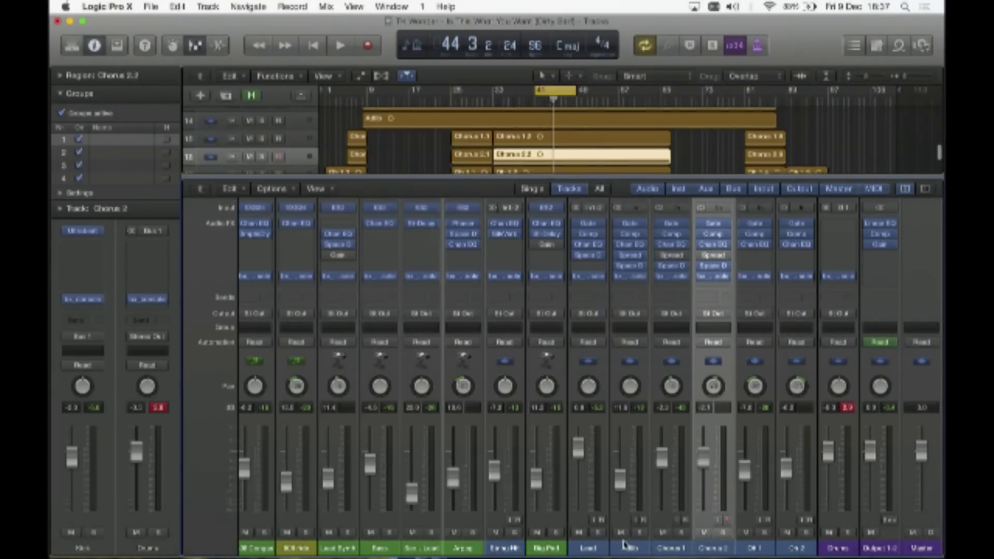
click(587, 548)
click(589, 279)
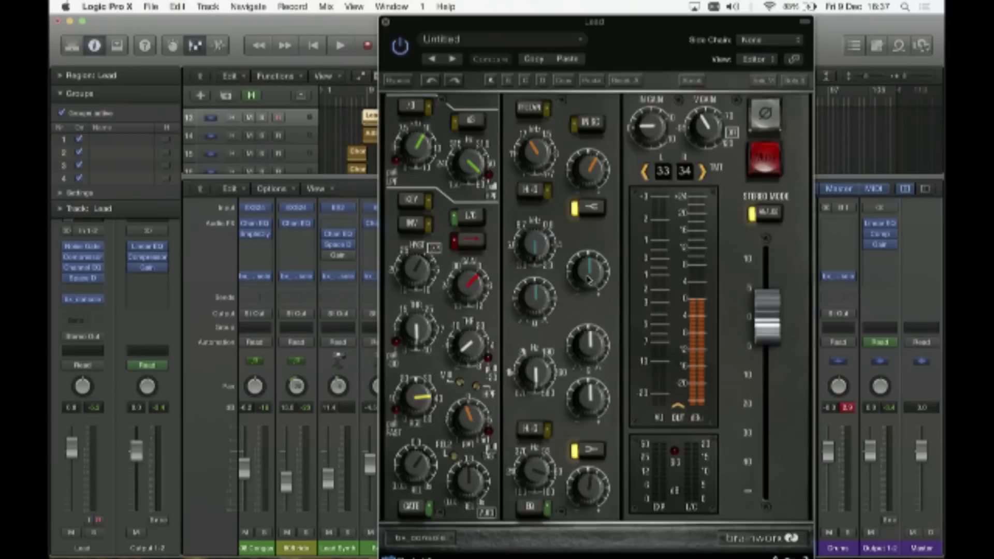
- Start playback and solo the Lead channel, keeping its bx_console window clear of the mixer strip while soloing
key(space)
drag(624, 24, 553, 23)
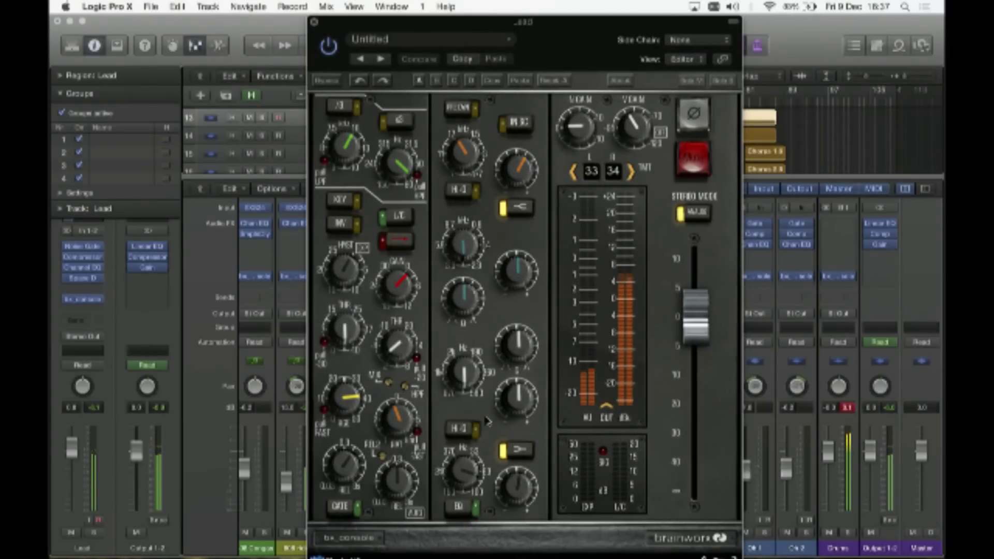
drag(565, 21, 368, 20)
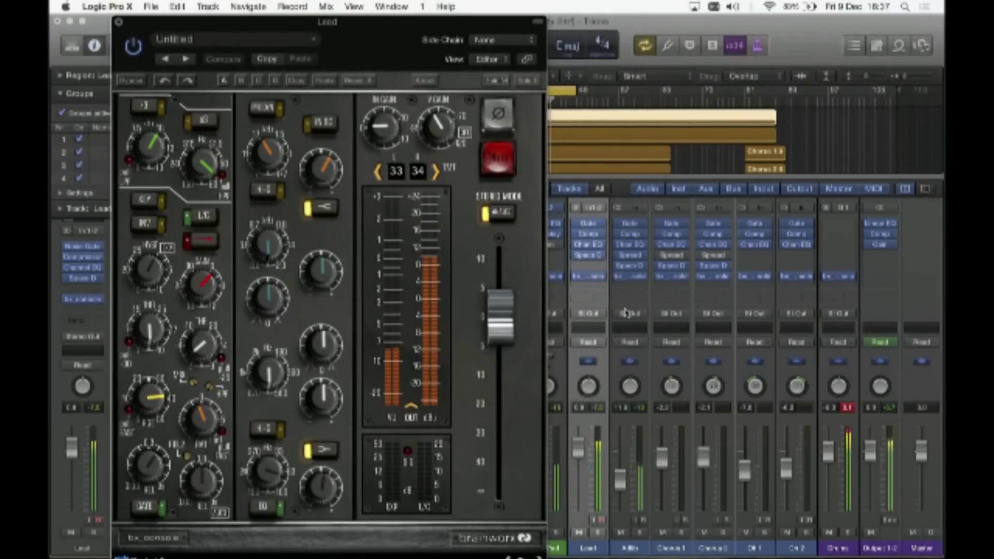
click(599, 533)
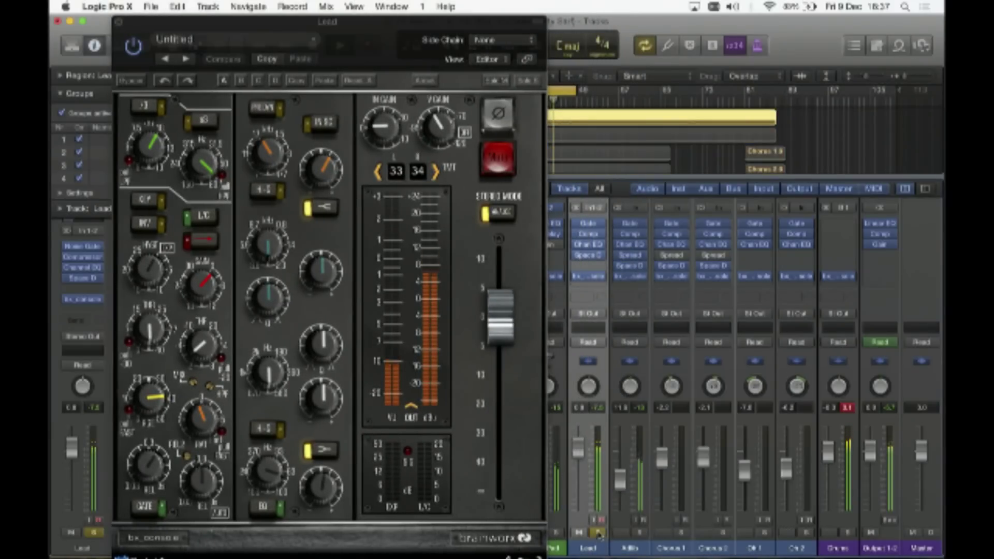
drag(399, 22, 508, 4)
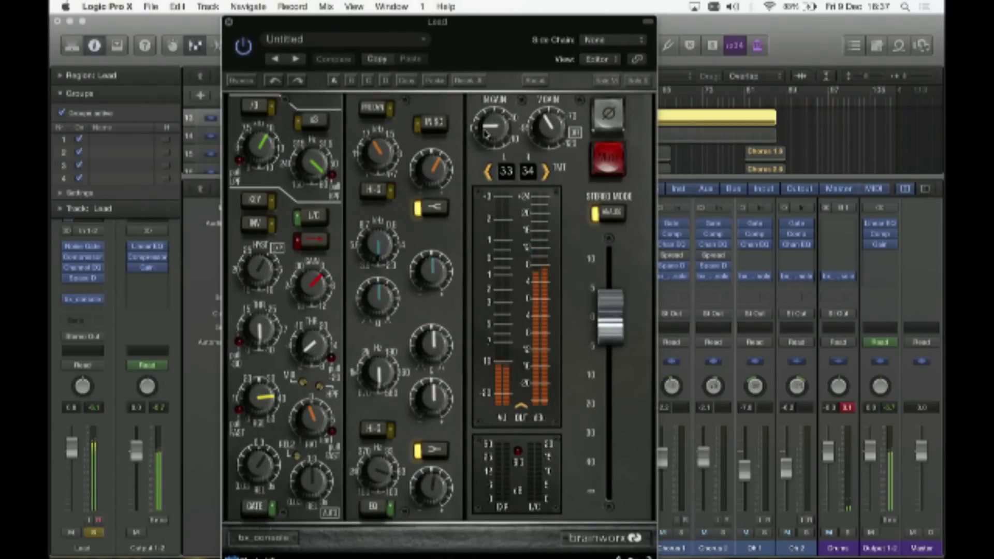
- Try out the In Gain and V Gain controls of the Lead channel's bx_console, restoring the initial input gain
drag(485, 134, 484, 74)
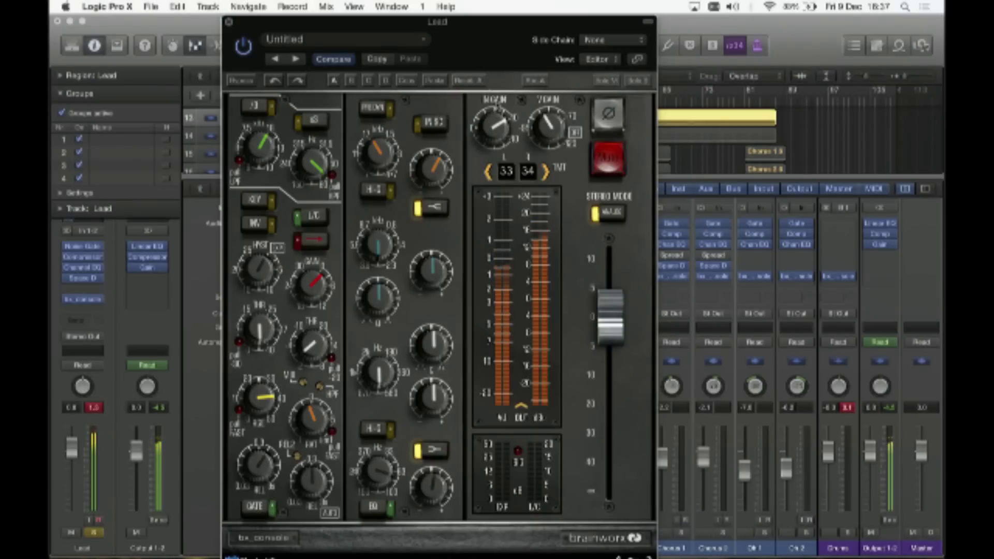
drag(492, 115, 493, 129)
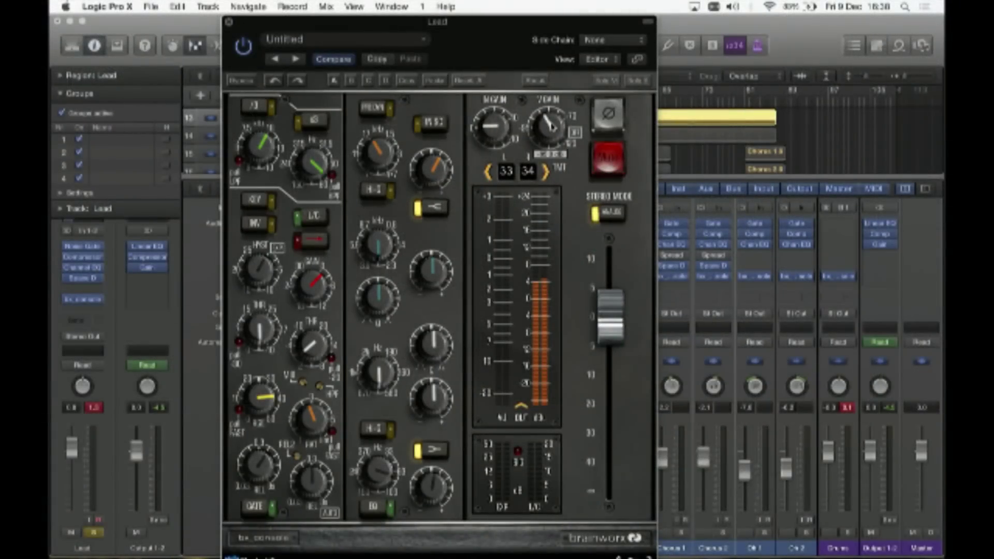
drag(553, 126, 555, 131)
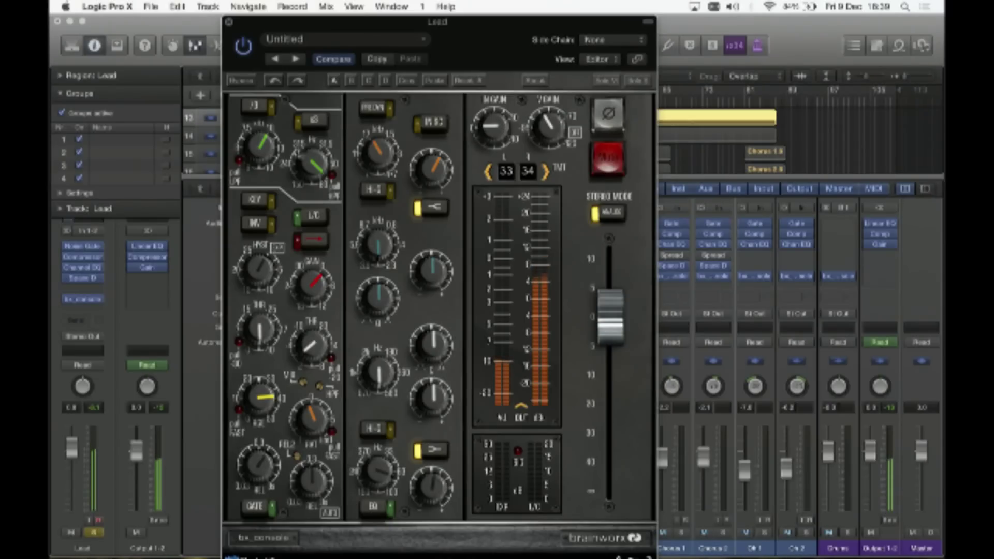
- Enable the high-pass and low-pass filters in the Lead's bx_console and try the x3 frequency switch on and off
drag(335, 181, 335, 185)
drag(237, 163, 238, 159)
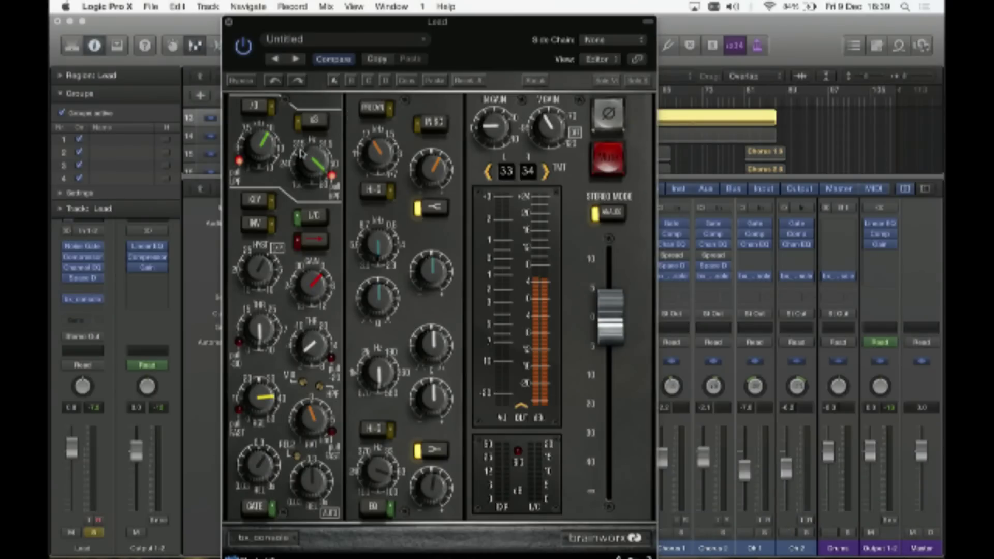
click(316, 122)
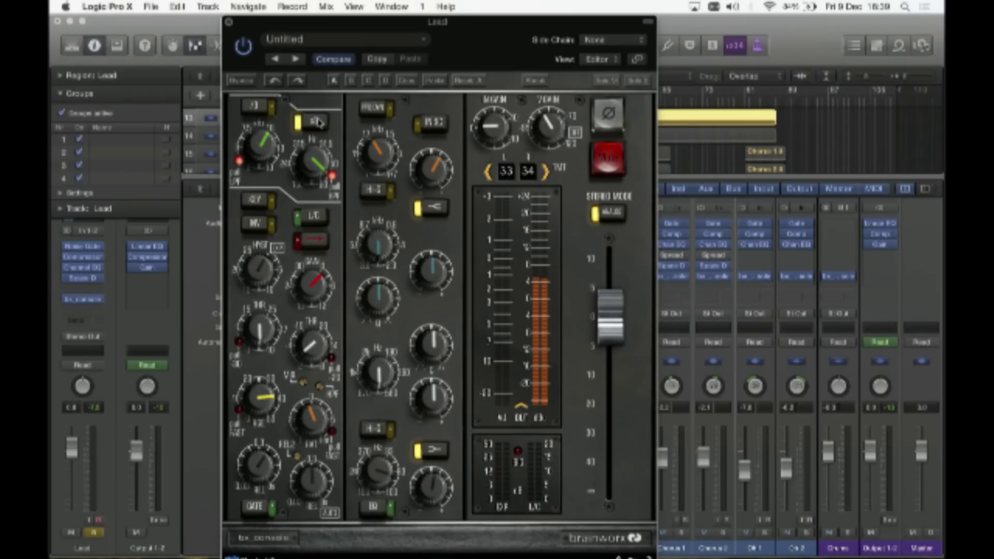
click(317, 122)
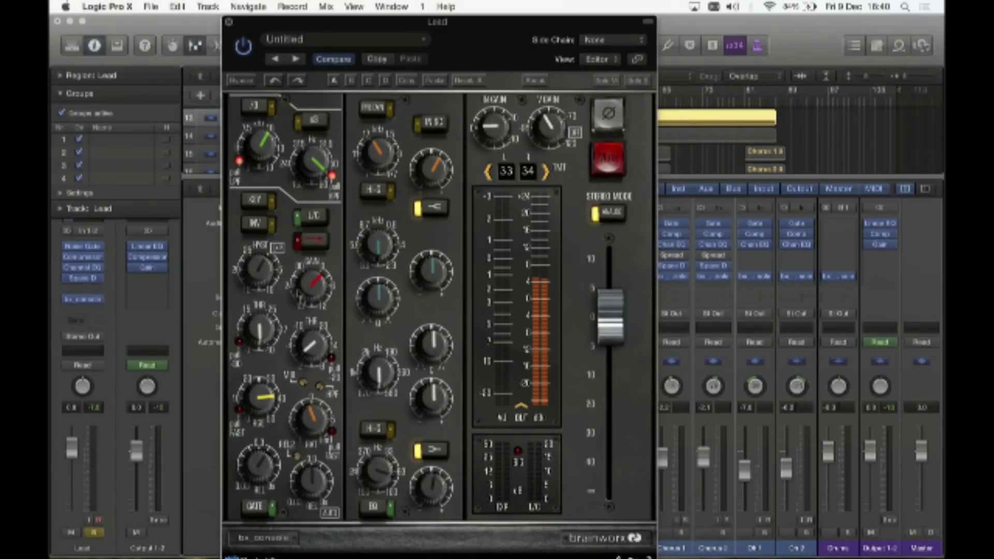
- Turn on the gate section of the Lead's bx_console, toggle playback and dismiss the Adobe Flash Player update window
click(256, 506)
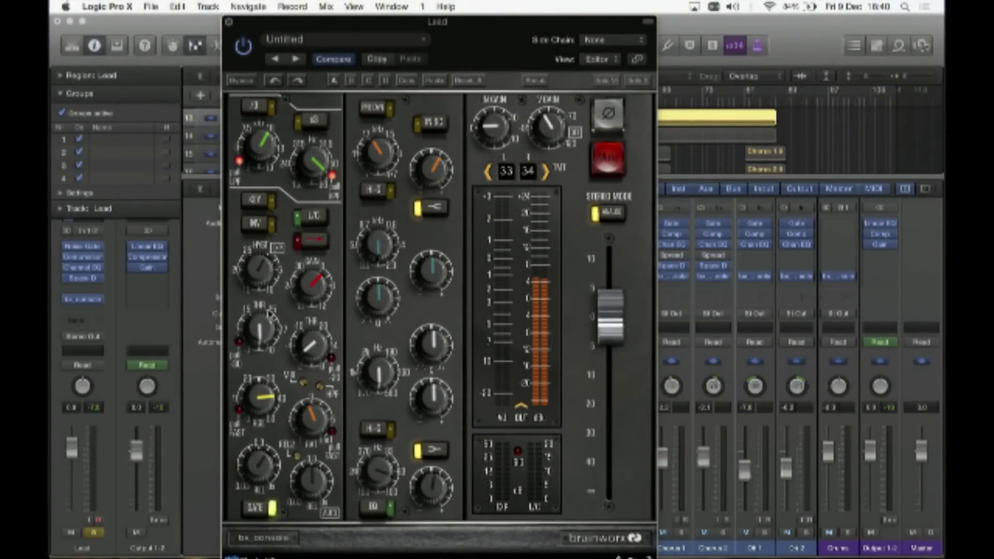
key(space)
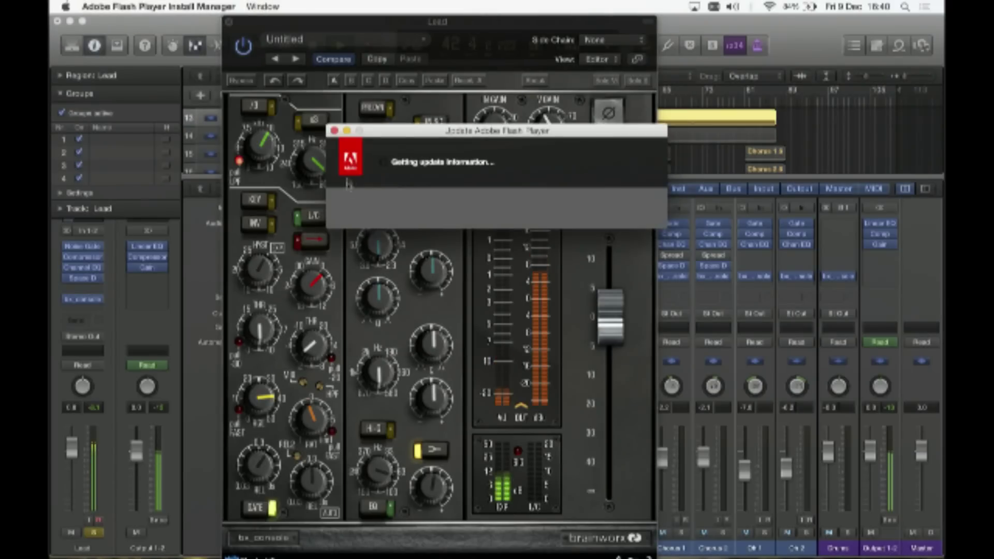
click(334, 132)
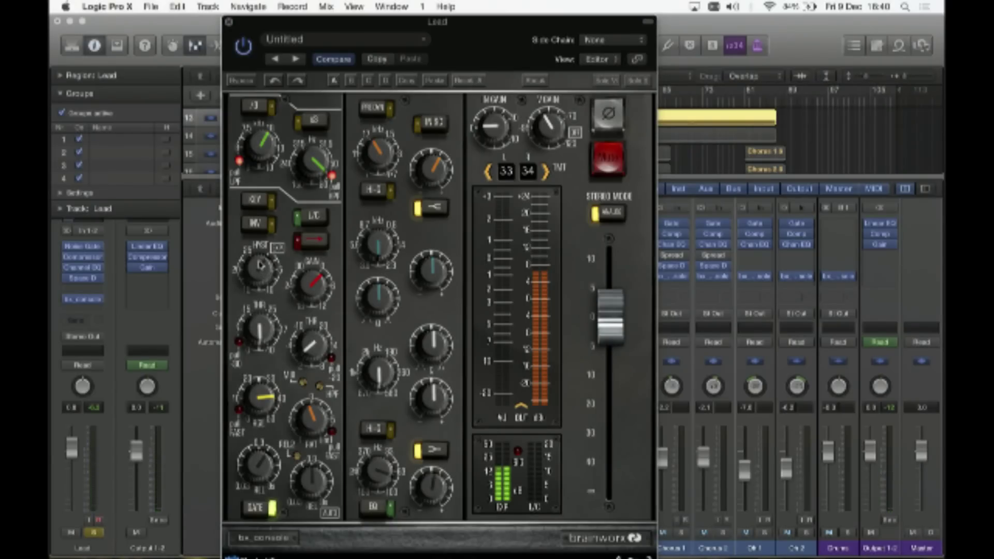
- Adjust the gate threshold on the Lead channel by ear, trying the switch beside the threshold knob
mouse_move(259, 265)
drag(260, 336, 263, 429)
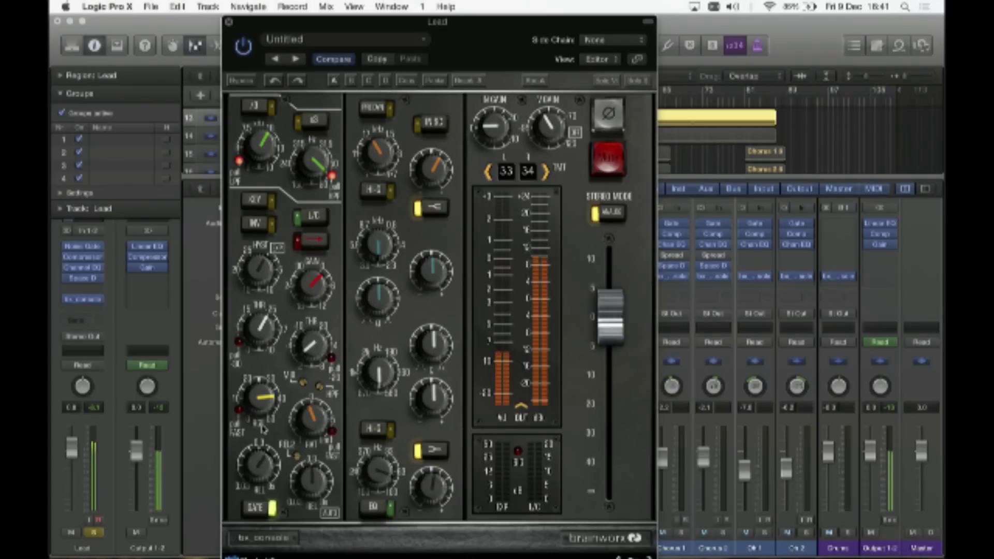
click(239, 343)
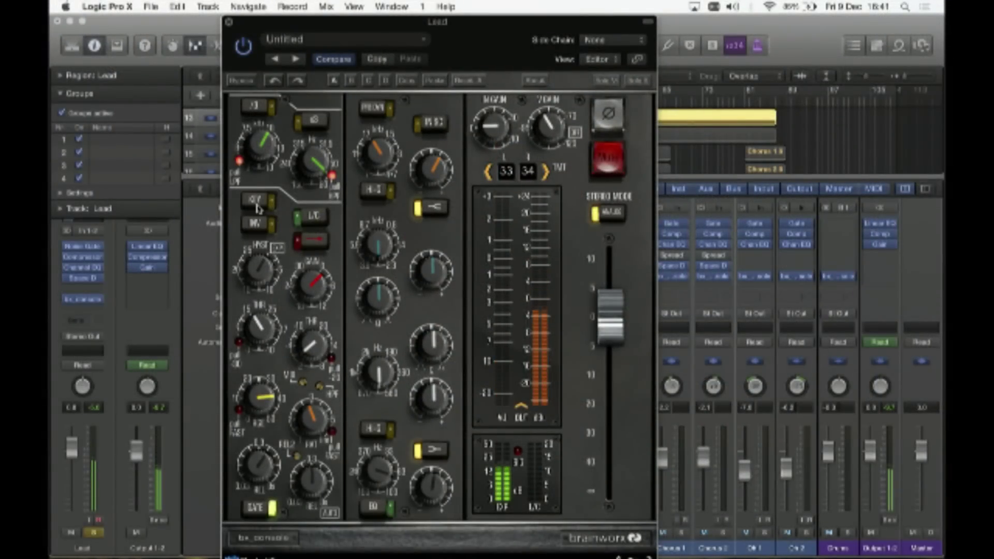
drag(257, 327, 254, 363)
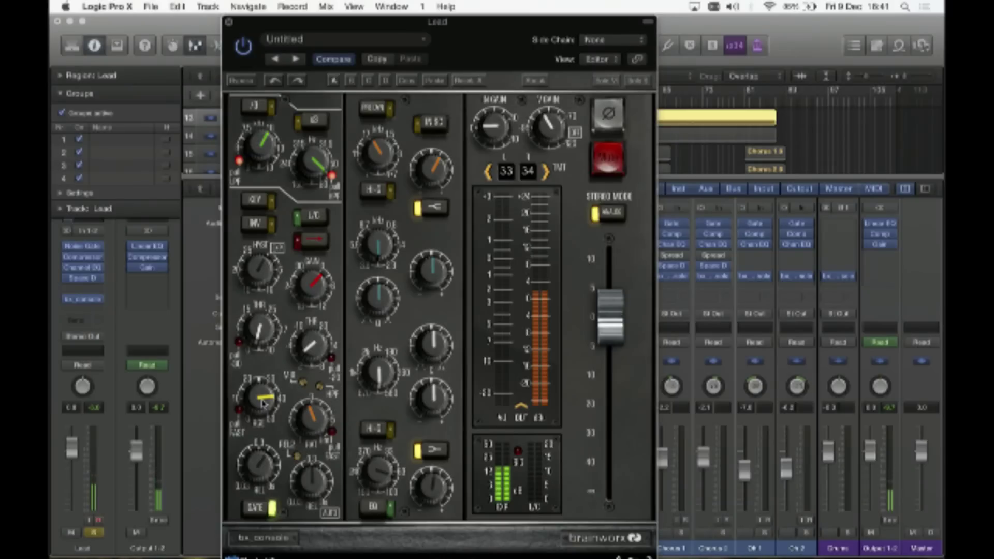
- Rebalance the gate's range and threshold, trying different range amounts on the soloed Lead channel
mouse_move(264, 403)
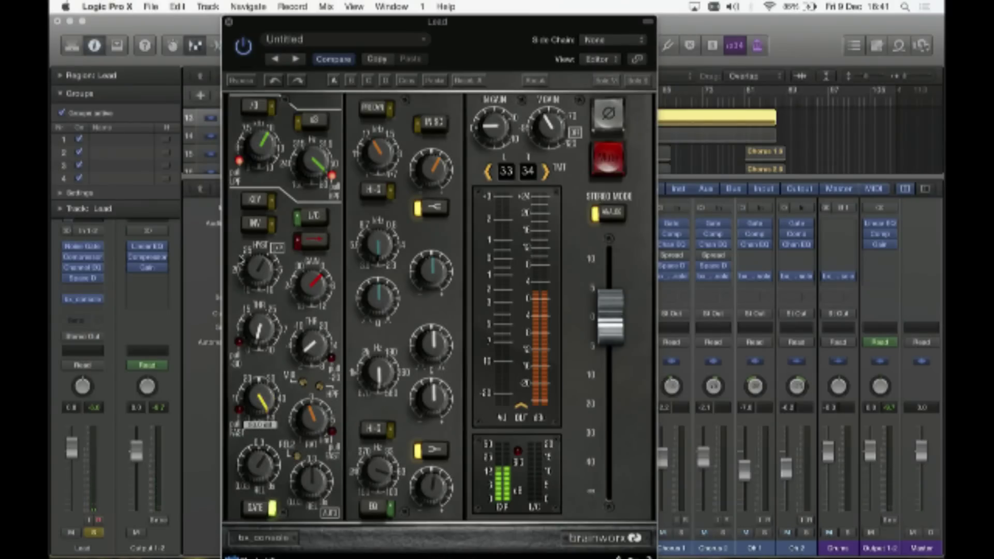
mouse_move(257, 323)
drag(258, 327, 258, 334)
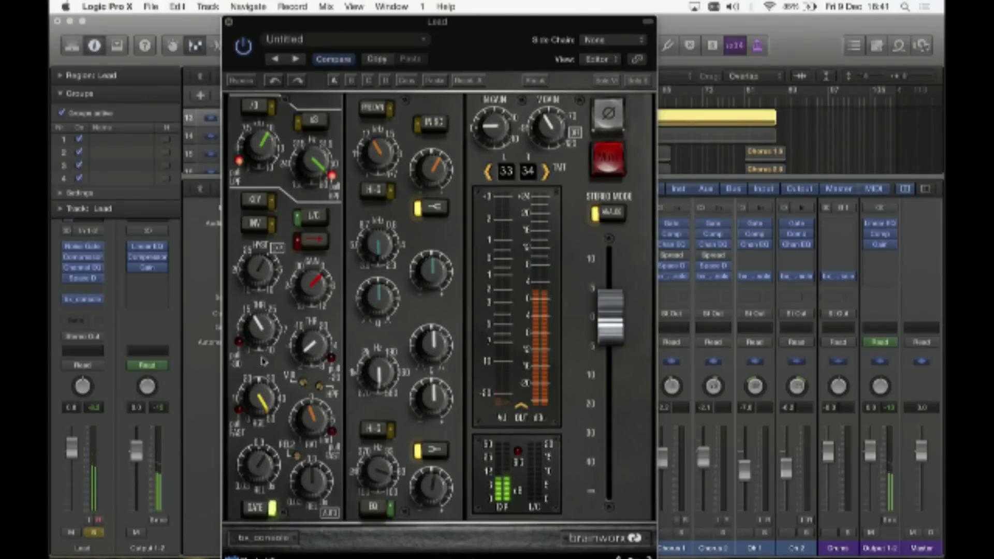
drag(261, 398, 255, 424)
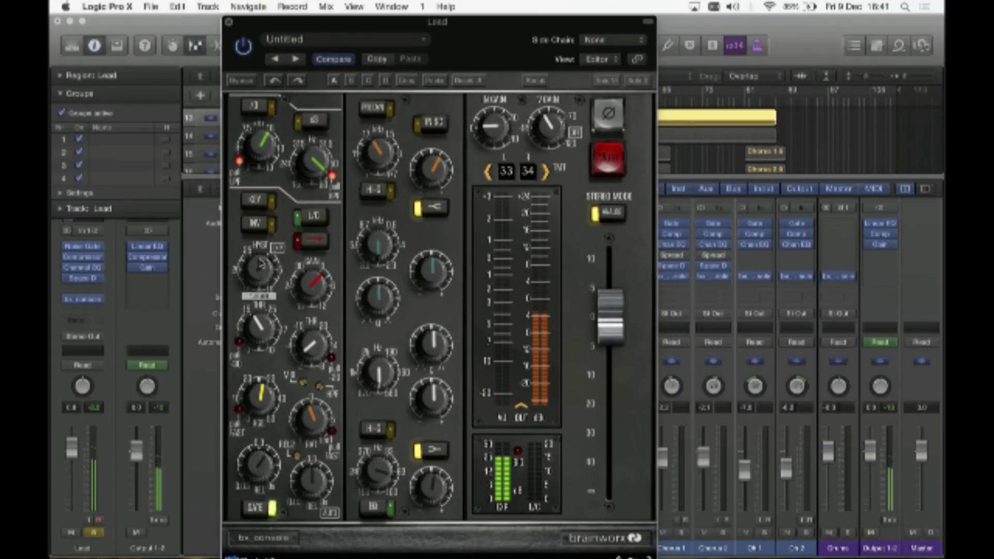
drag(259, 396, 259, 360)
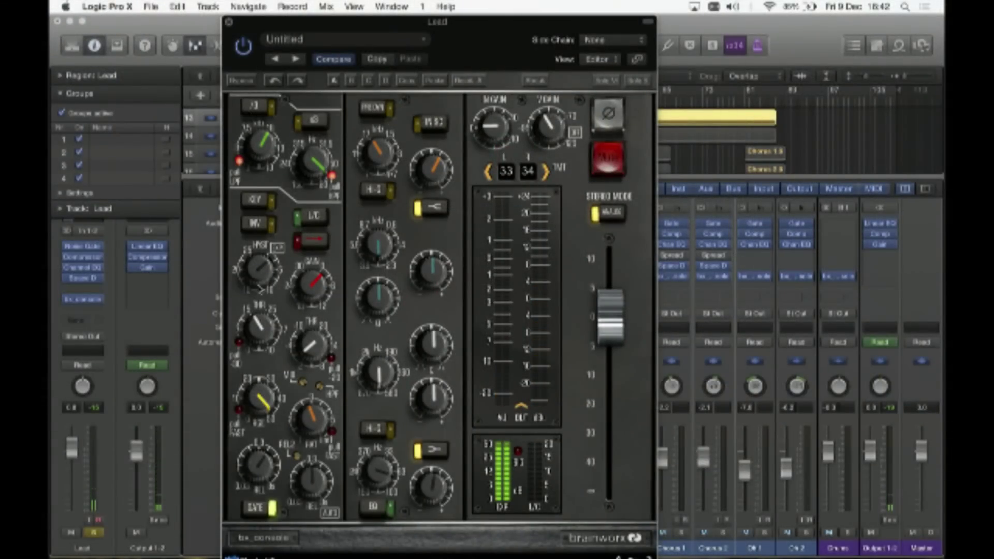
- Fine-tune the gate's hysteresis and readjust its threshold on the Lead channel
mouse_move(260, 267)
drag(260, 267, 260, 269)
drag(255, 331, 257, 381)
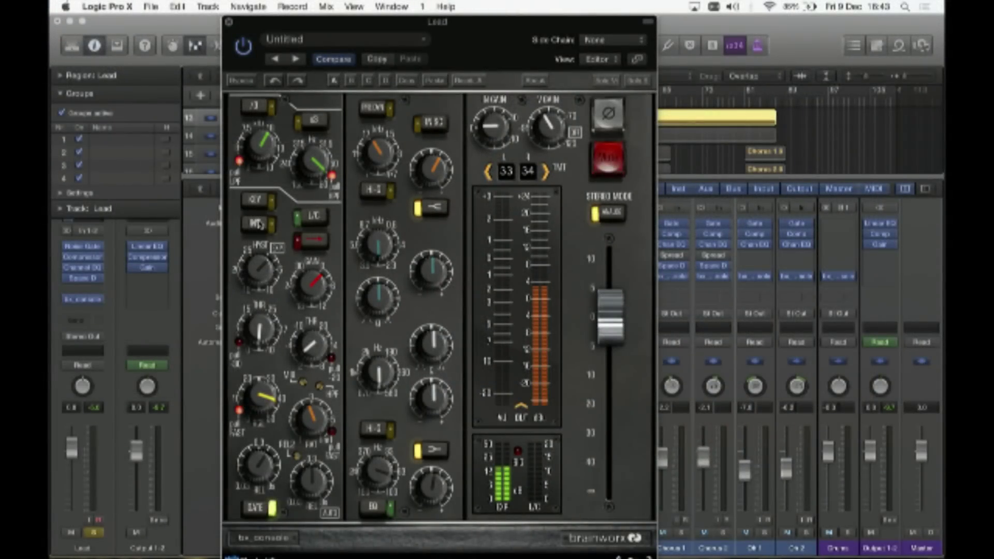
- Turn on the Lead's compressor/limiter section, trying the gate's invert switch and the compressor's fast-attack switch
click(259, 224)
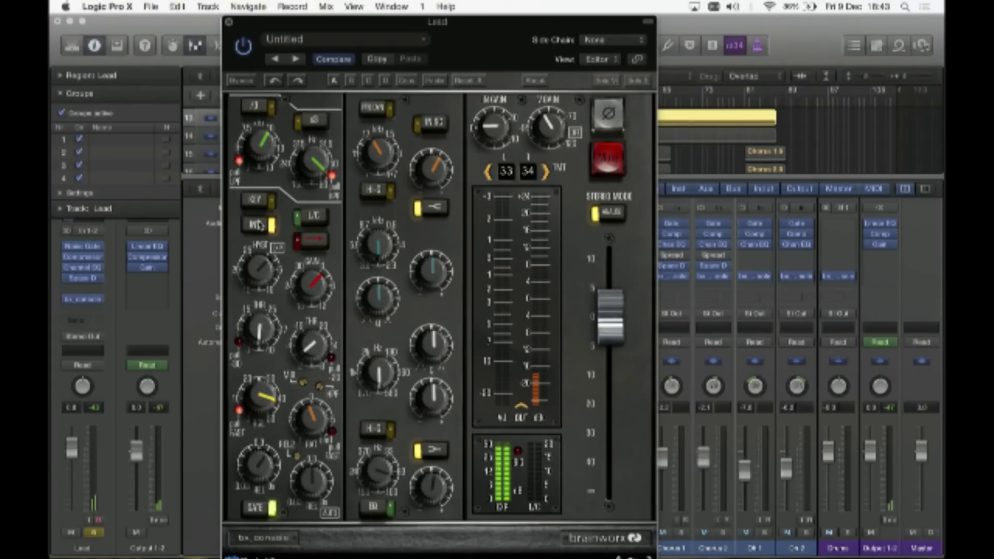
click(262, 225)
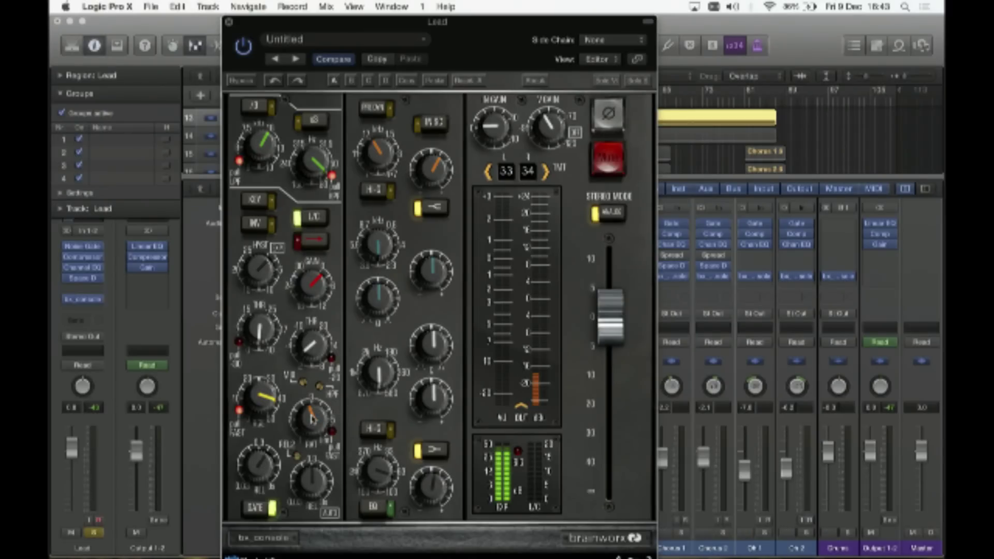
click(332, 431)
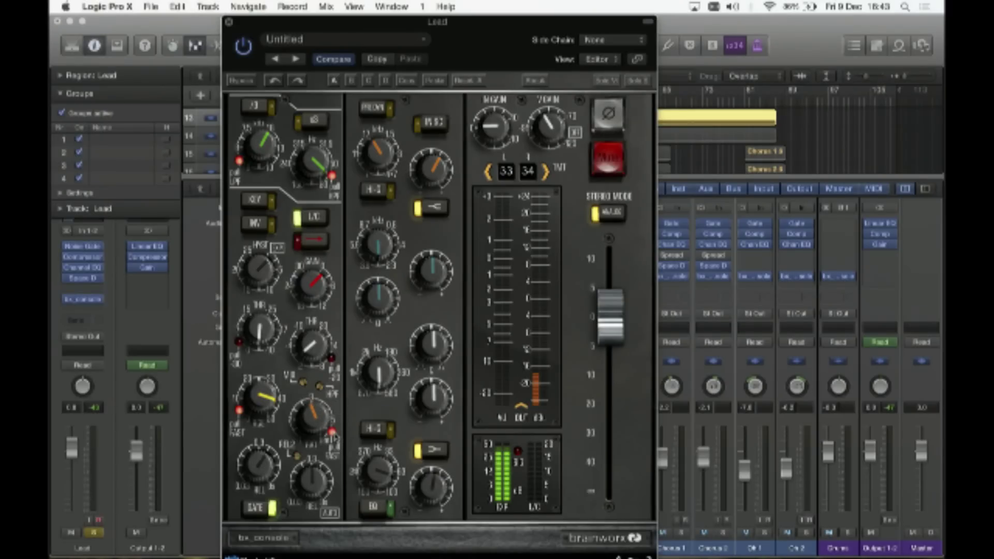
click(332, 431)
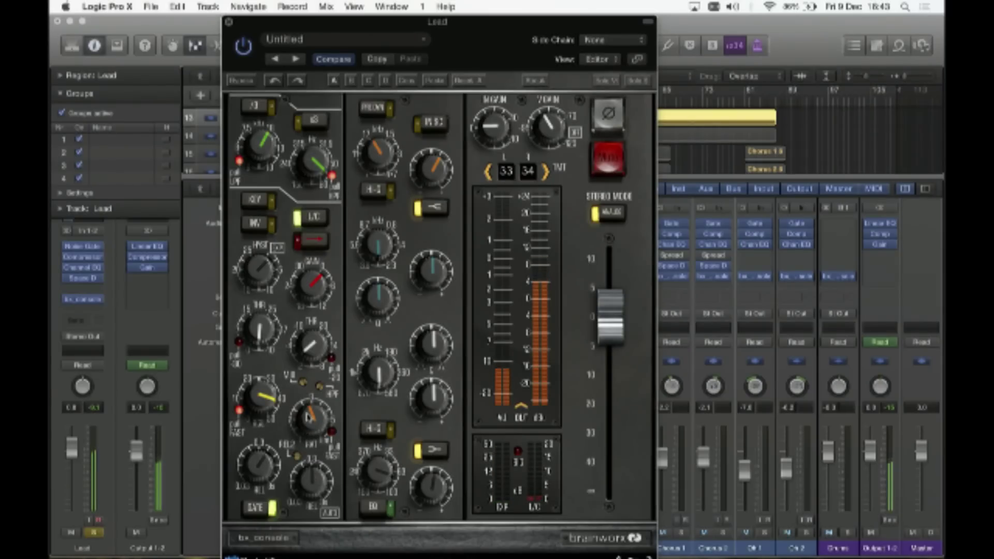
- Adjust the Lead compressor's threshold and gain and the gate's range by ear, comparing the result with the plug-in bypassed
mouse_move(311, 347)
mouse_down()
mouse_move(309, 321)
mouse_move(309, 334)
mouse_up()
drag(317, 286, 317, 274)
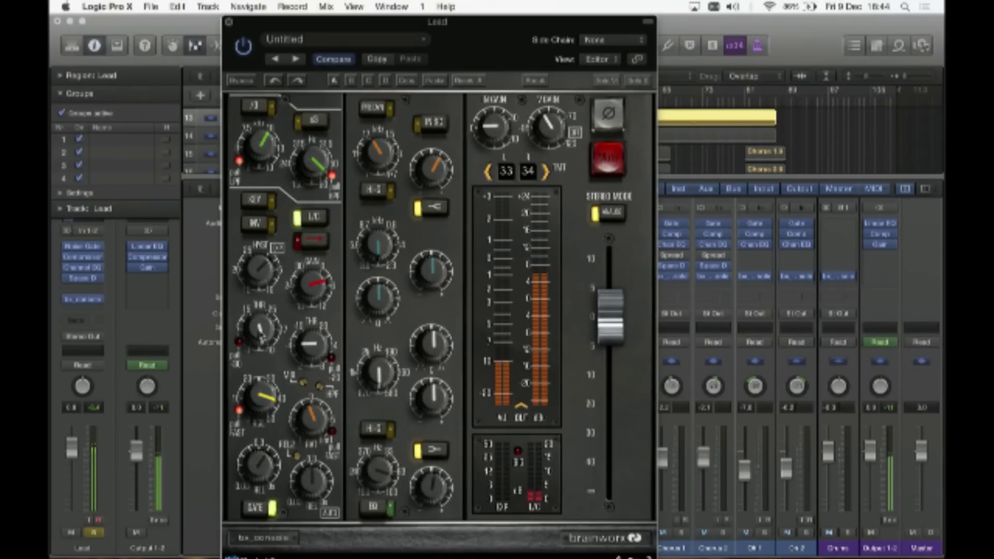
mouse_move(256, 469)
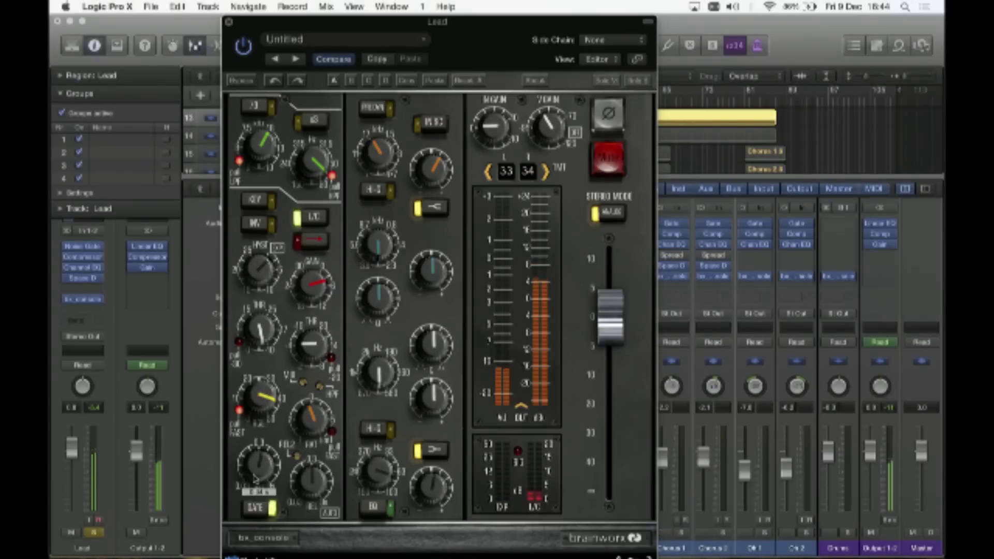
mouse_move(261, 398)
scroll(262, 398, up, 2)
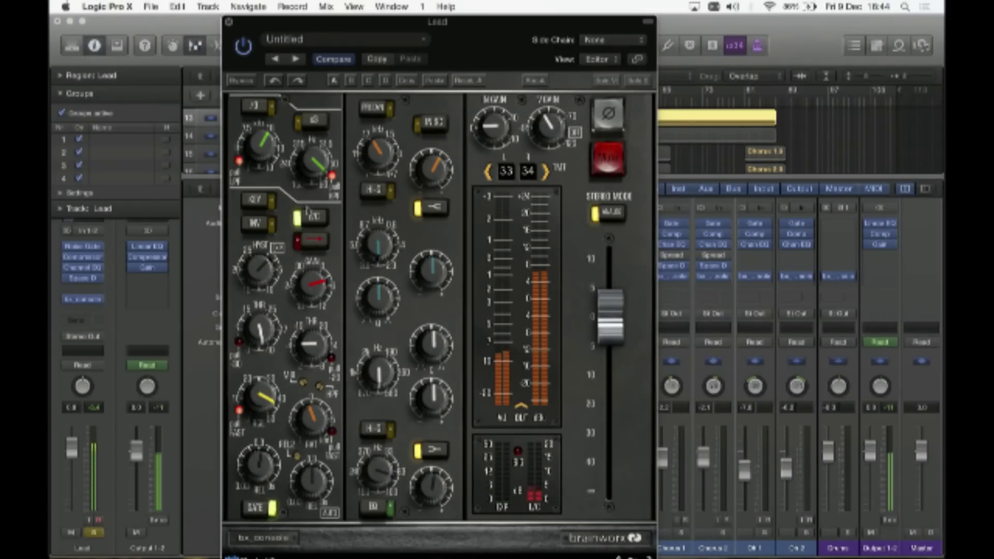
click(243, 46)
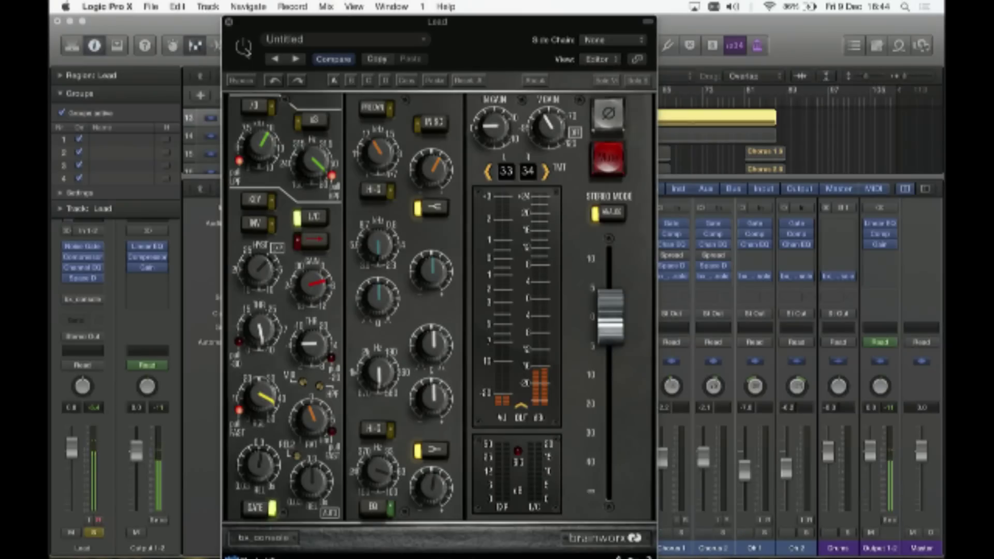
click(243, 46)
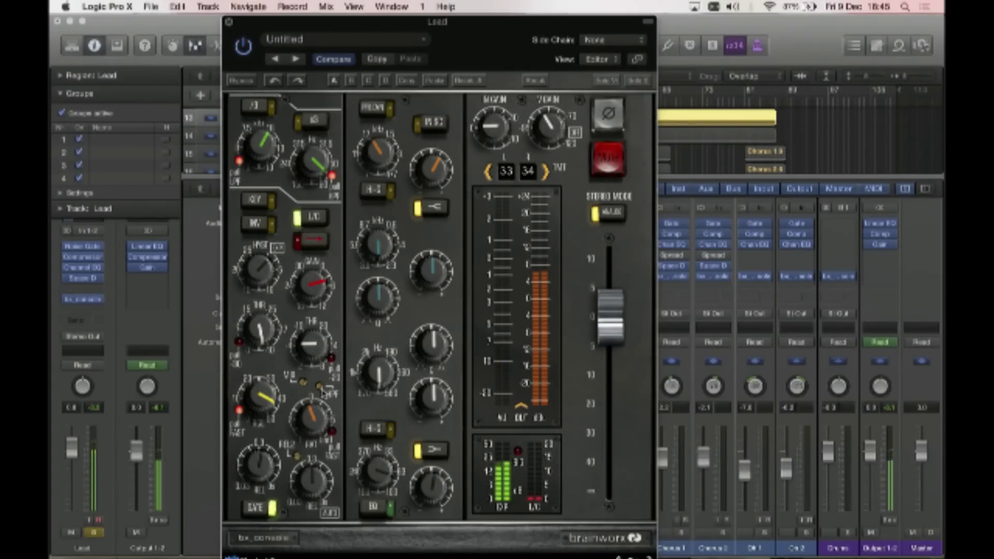
- Readjust the gate's range and hysteresis slightly on the Lead channel
mouse_move(322, 390)
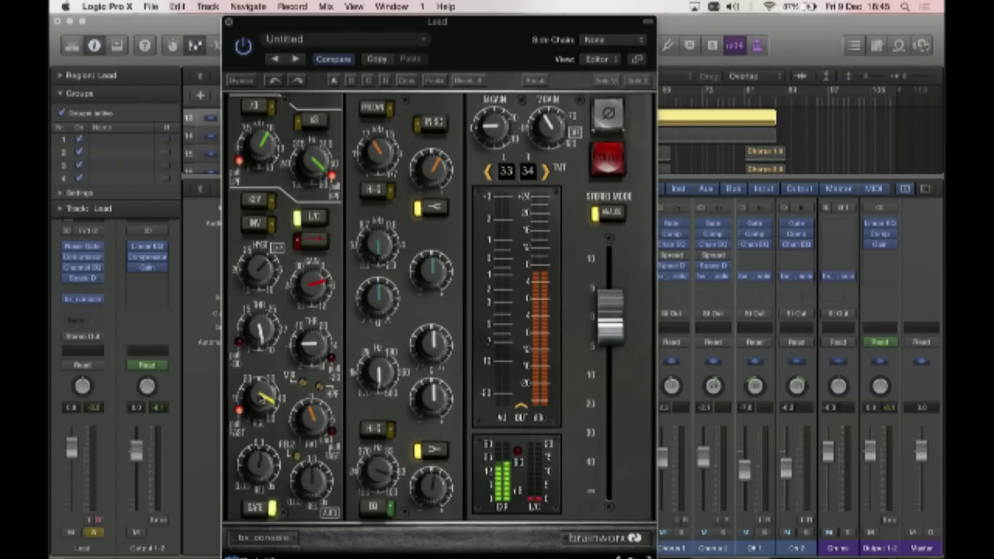
mouse_move(260, 398)
drag(260, 397, 261, 404)
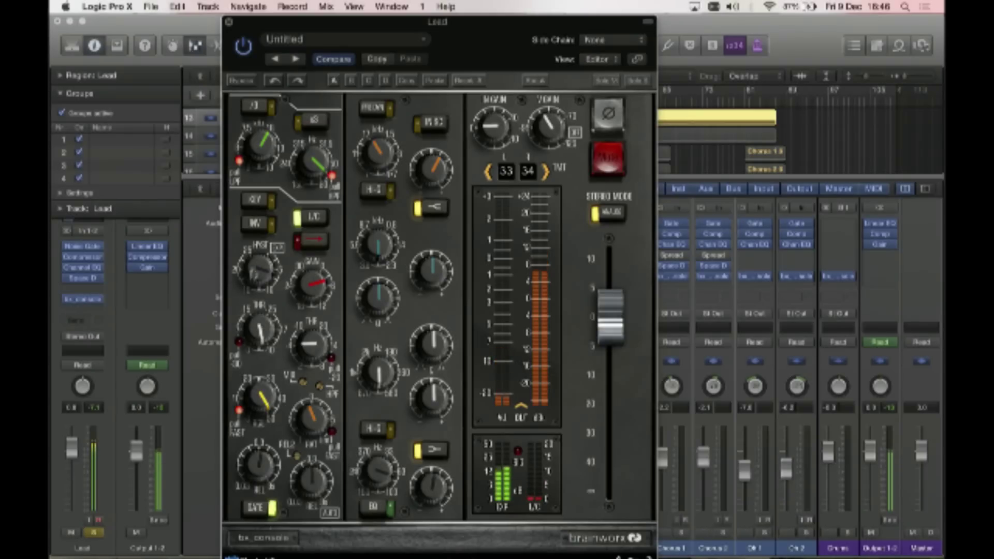
mouse_move(261, 286)
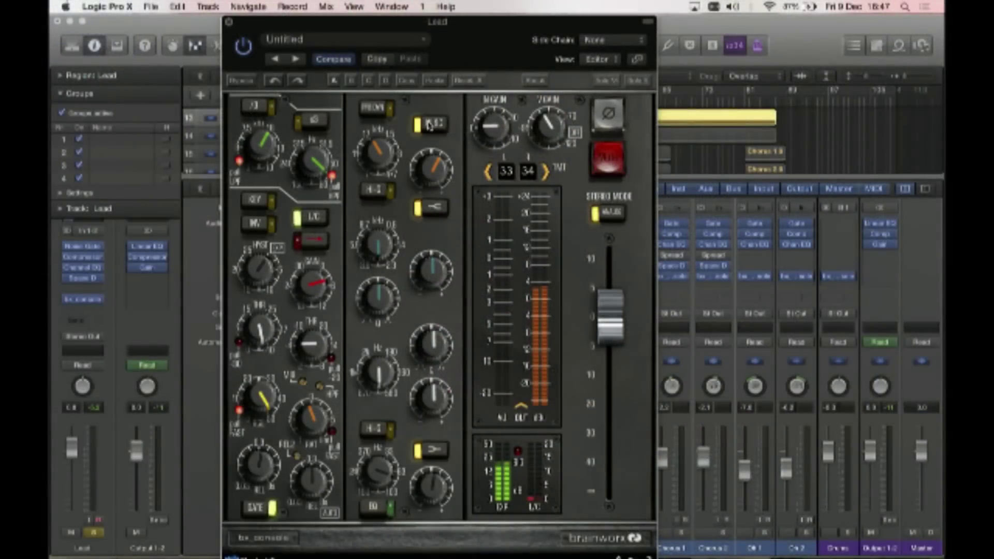
- Try the Lead EQ's side-chain switch and the high band's bell/shelf and Hi-Q switches
click(429, 125)
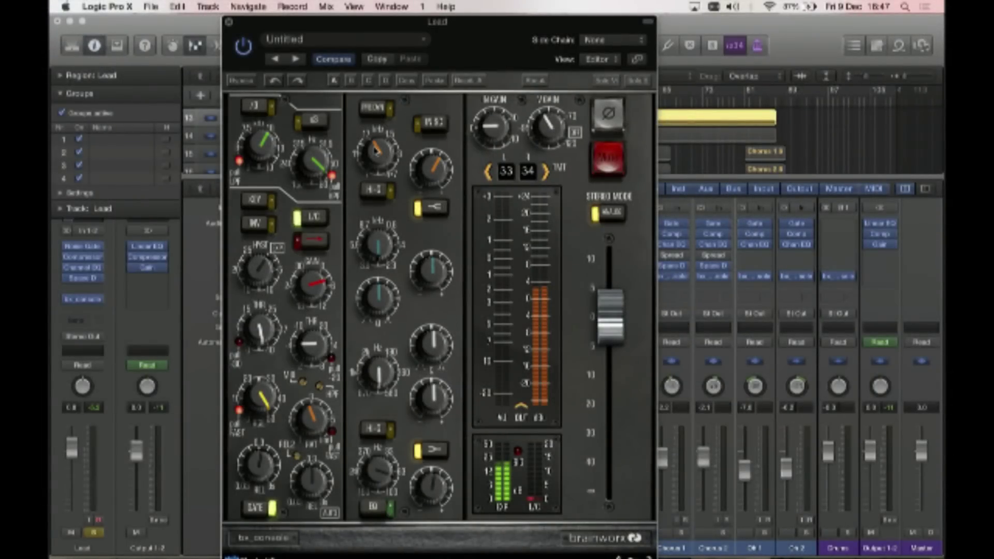
click(436, 206)
click(436, 206)
click(437, 206)
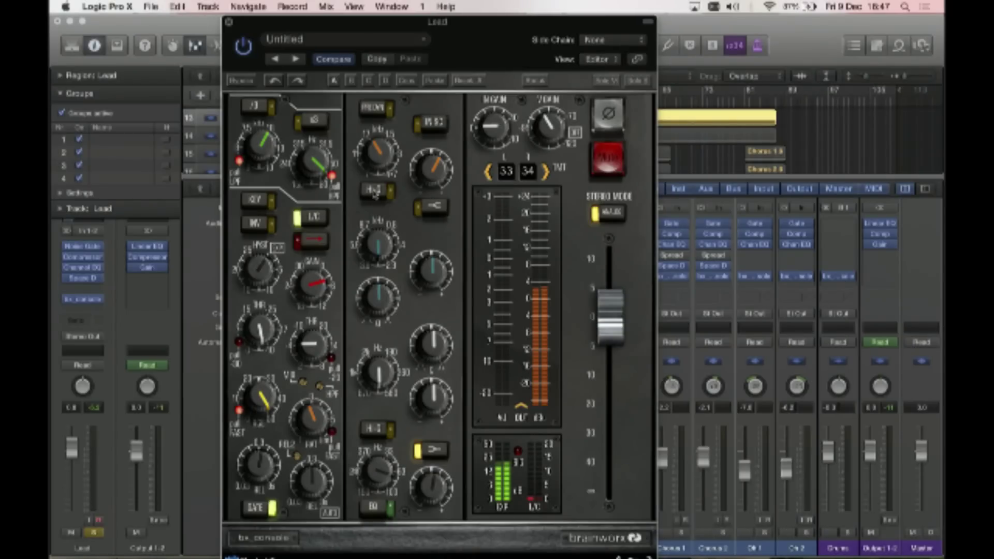
click(374, 196)
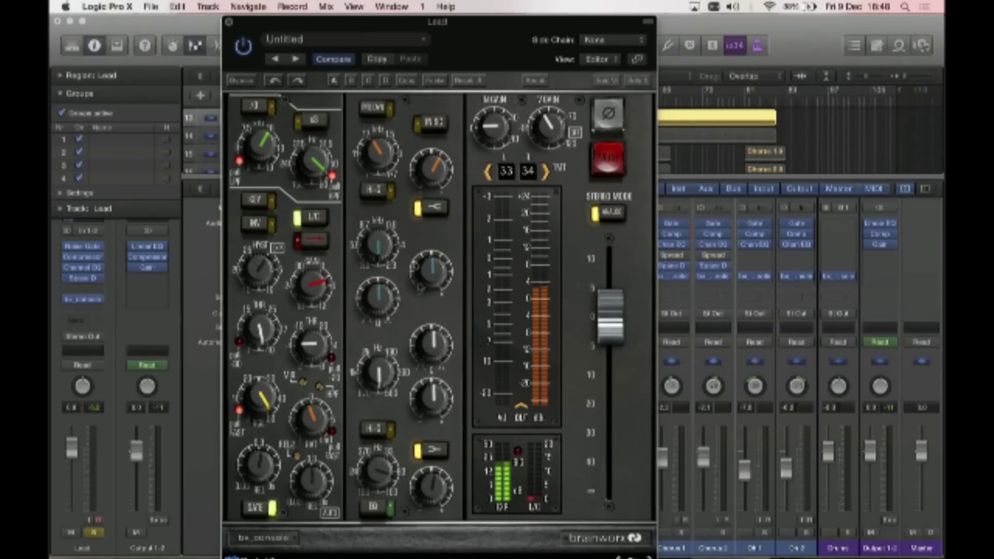
- Turn on the Lead's EQ section and compare the processed sound with the plug-in bypassed
click(374, 508)
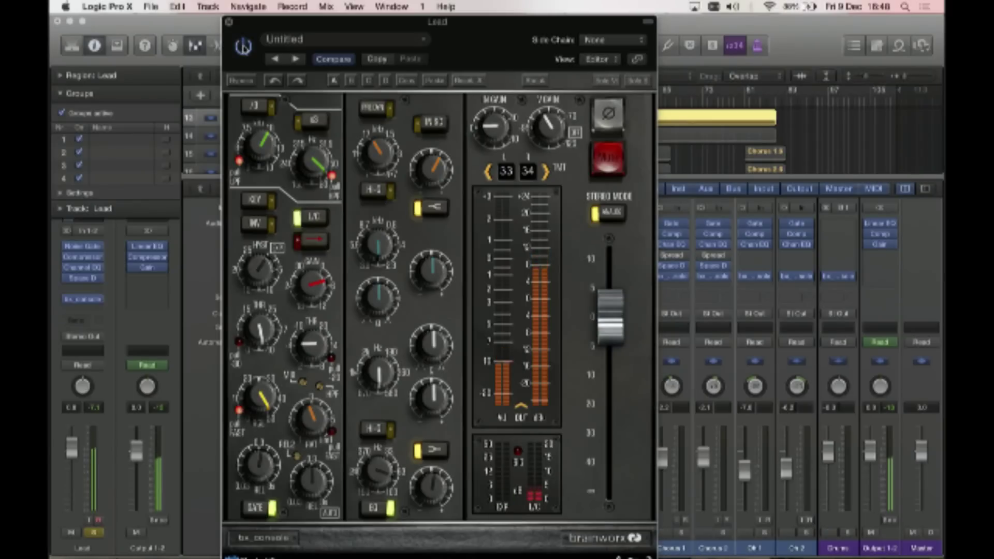
click(242, 45)
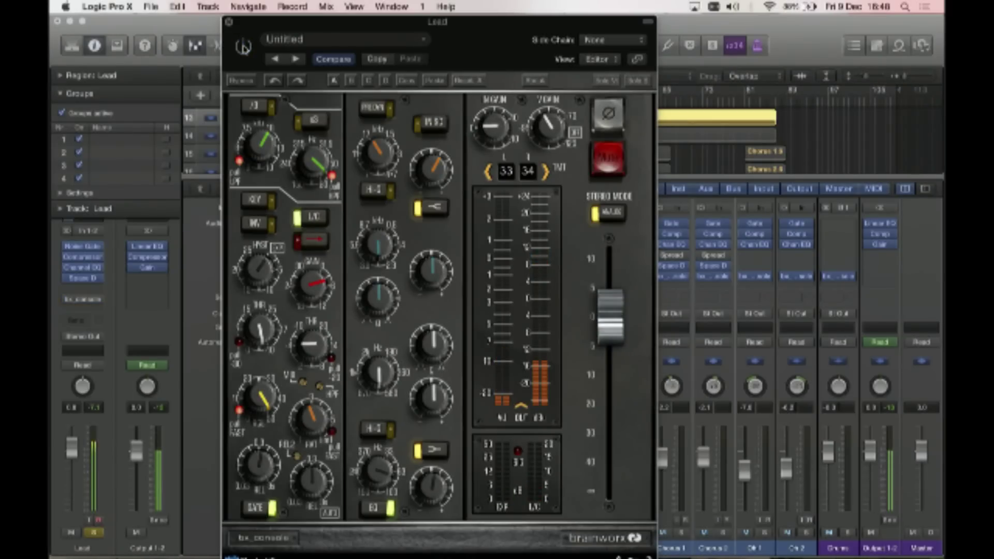
click(243, 47)
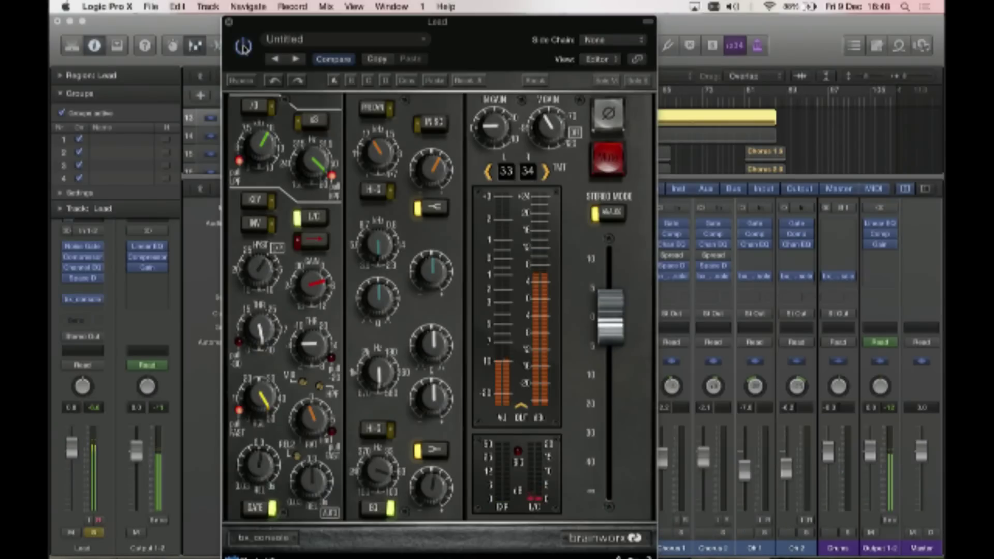
click(243, 46)
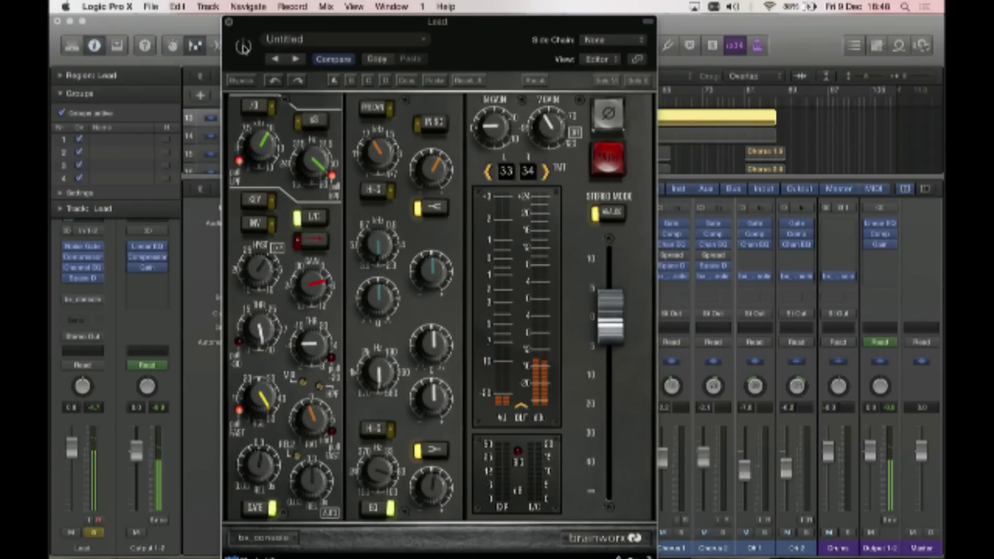
click(243, 46)
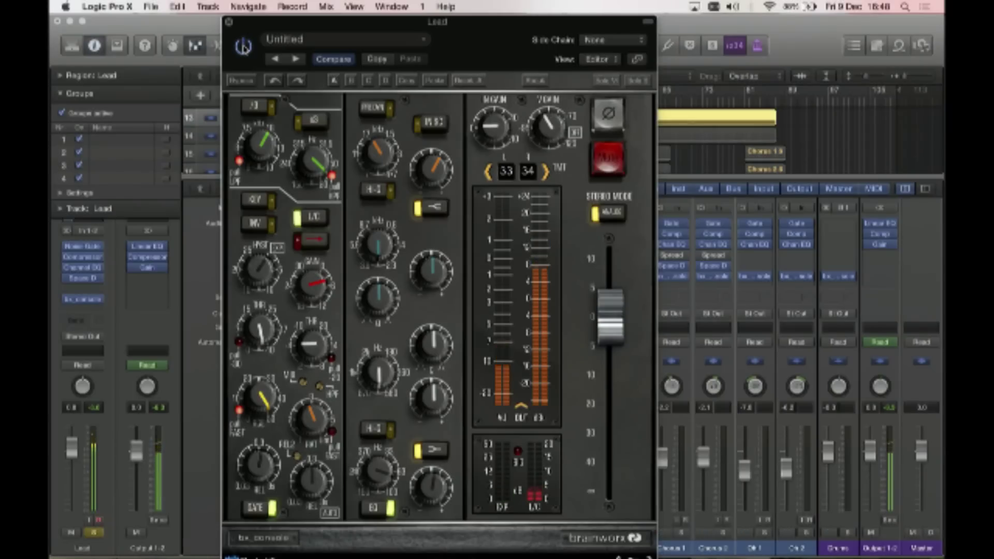
- Close the Lead's bx_console, unsolo the Lead during full-mix playback and set its fader to about 1.2 dB
click(229, 23)
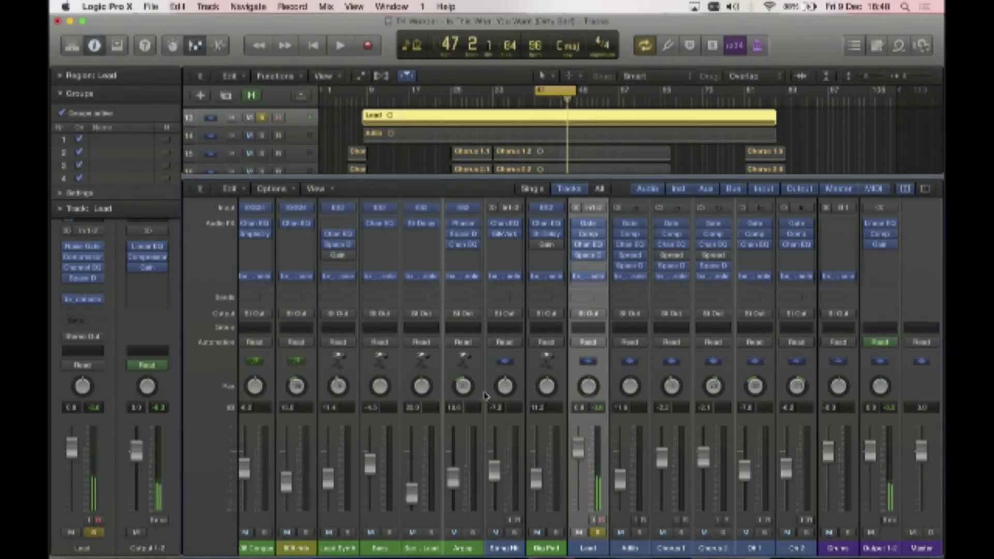
click(597, 533)
key(space)
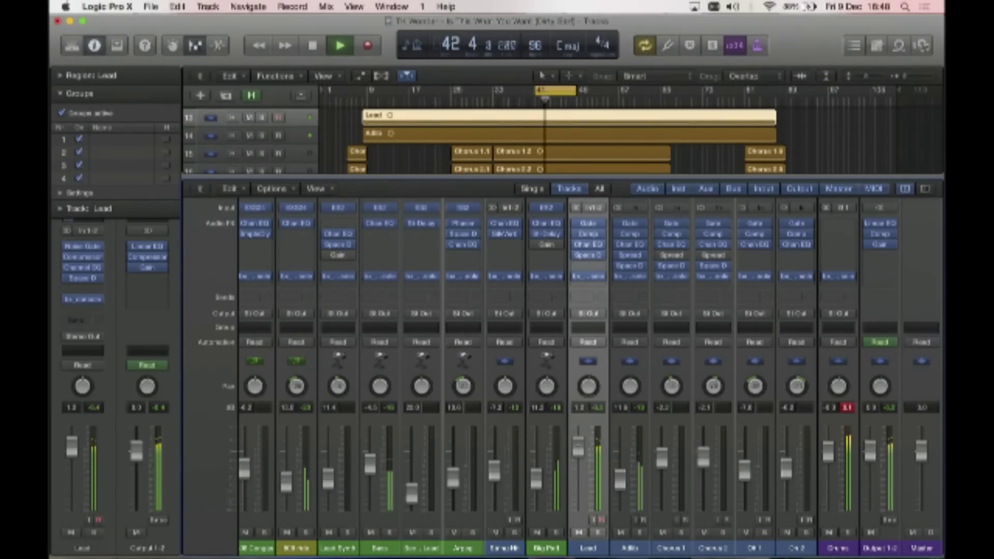
drag(579, 461, 580, 458)
- Open the Kick channel's bx_console and turn on its compressor/limiter and gate sections
scroll(319, 489, left, 10)
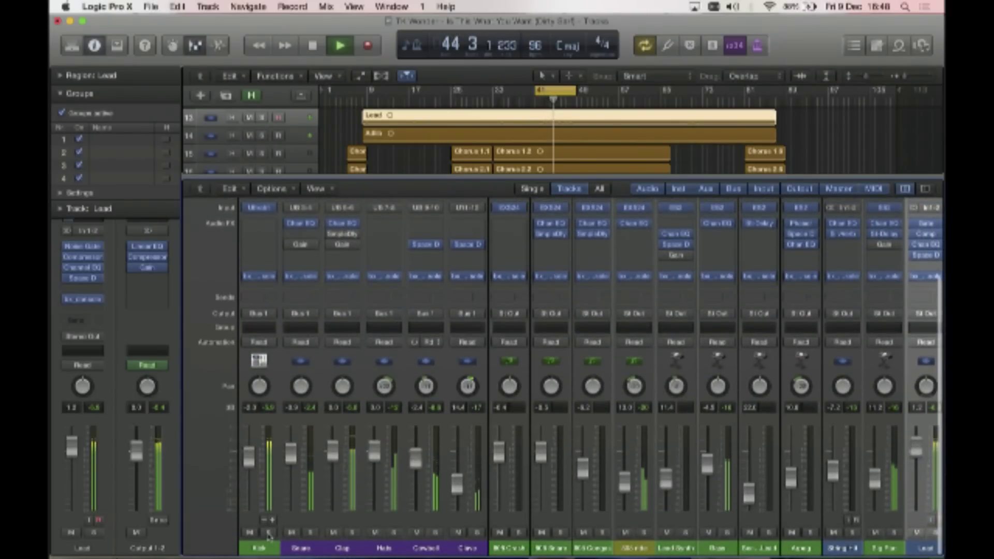
click(259, 275)
drag(483, 47, 645, 46)
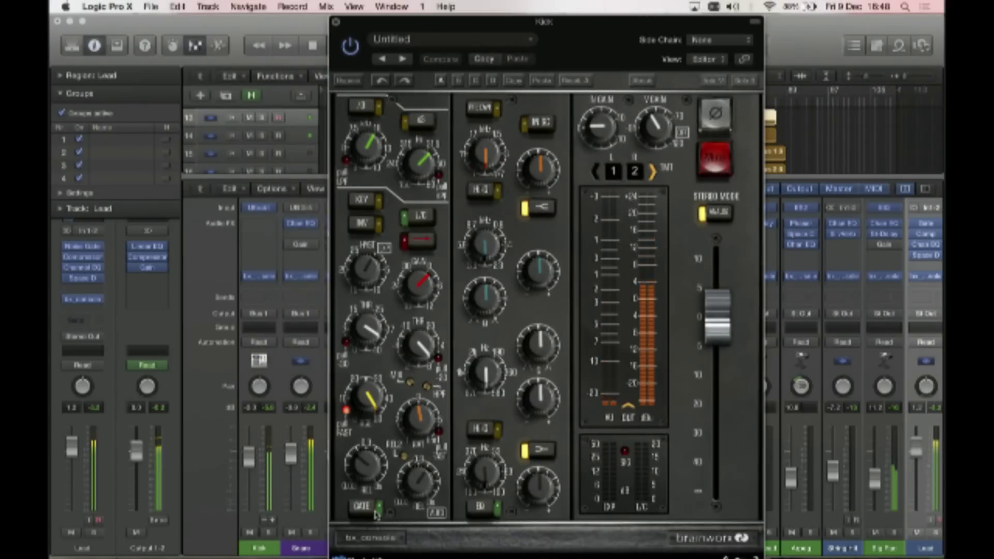
click(421, 218)
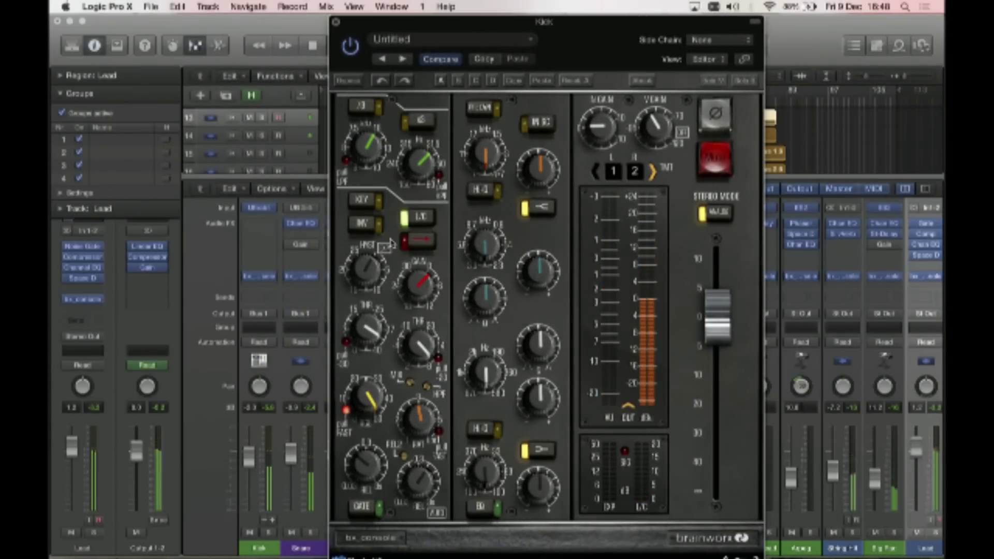
click(365, 508)
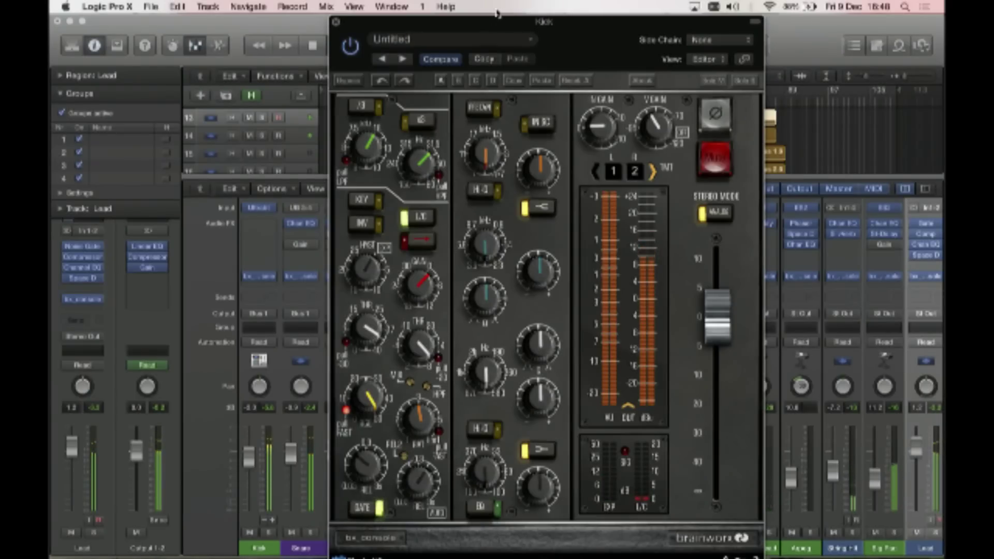
- Solo the Kick channel, moving its plug-in window clear of the mixer strips and back again
drag(495, 23, 640, 23)
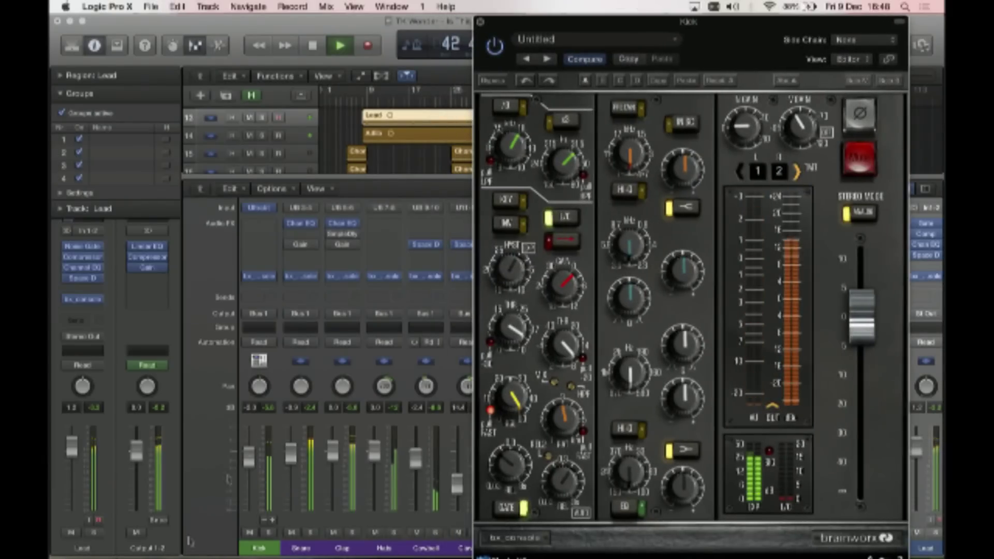
click(269, 533)
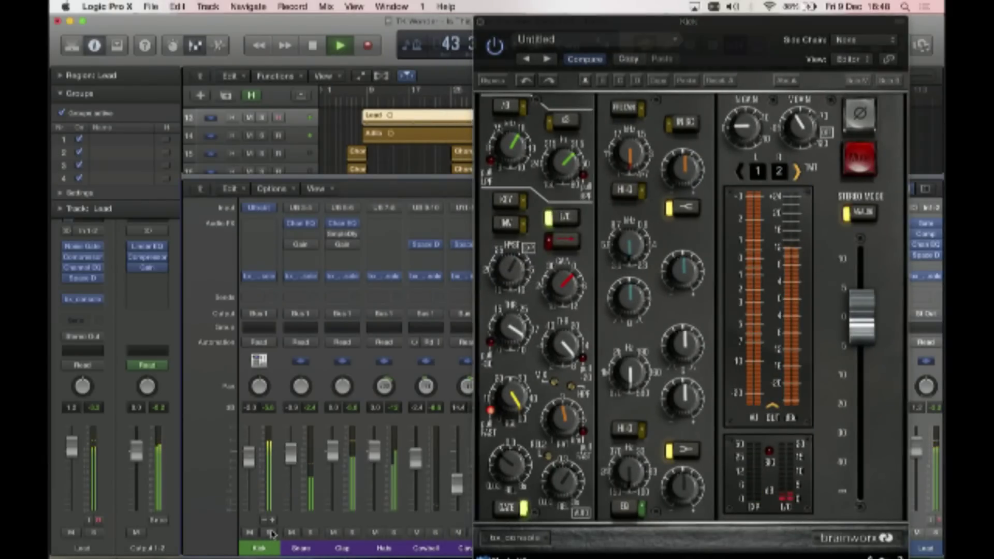
drag(635, 30, 506, 18)
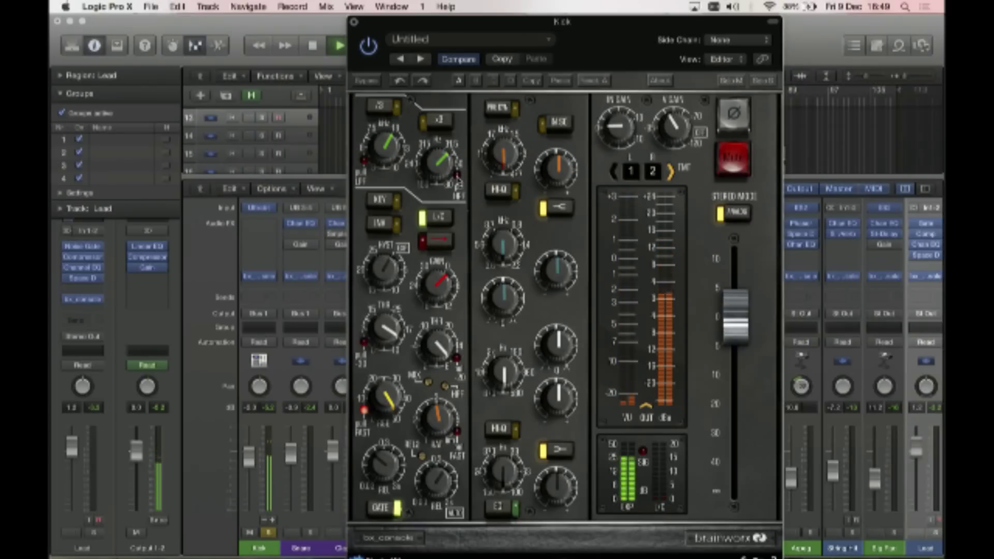
- Compare the soloed Kick with its compressor/limiter section off and on, pausing and restarting playback
click(442, 216)
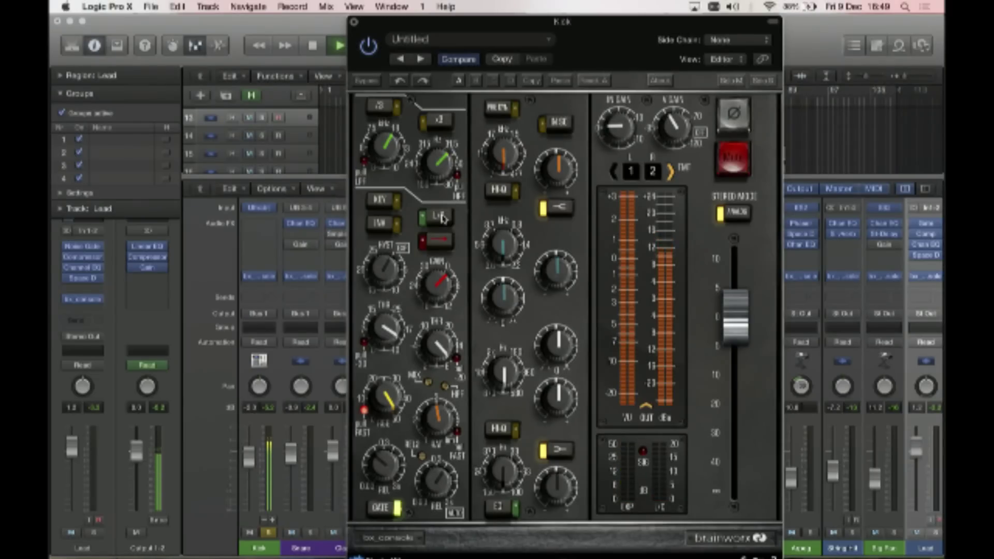
key(space)
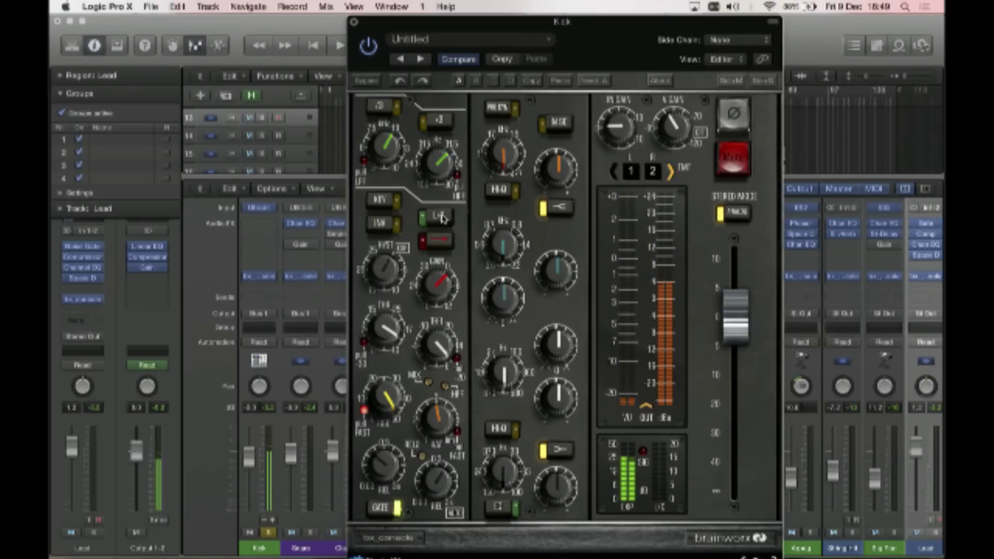
click(441, 219)
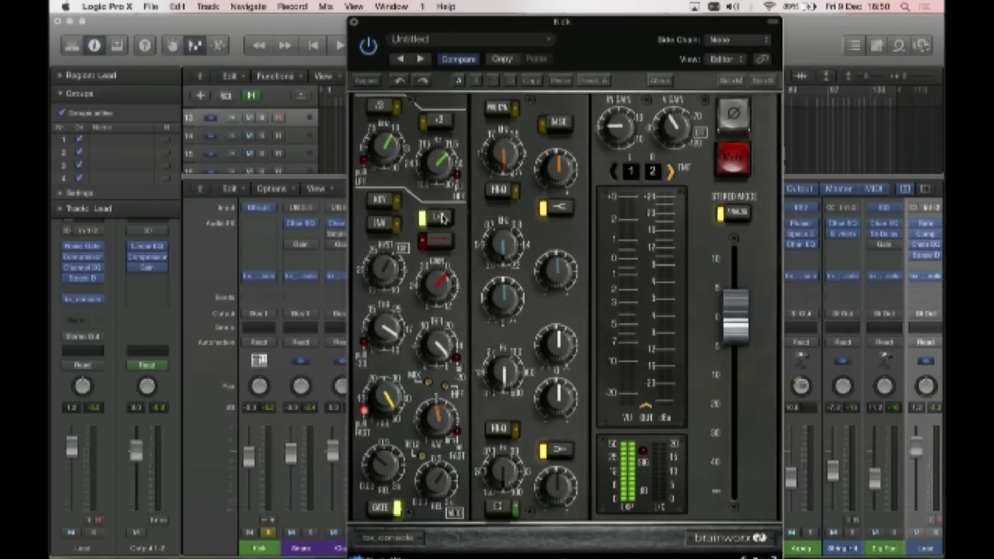
key(space)
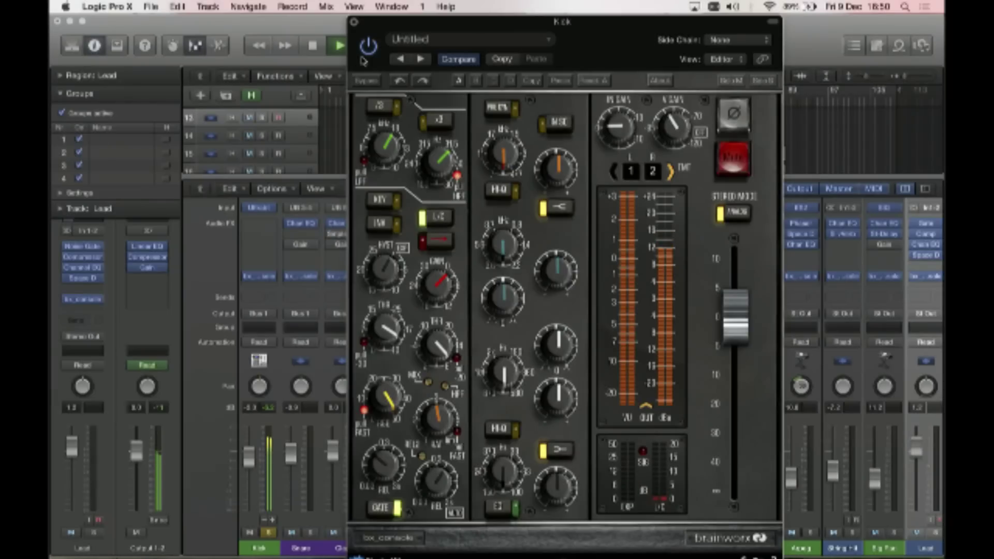
- Close the Kick's plug-in, solo the Clap channel as well and open its bx_console
click(354, 22)
click(352, 534)
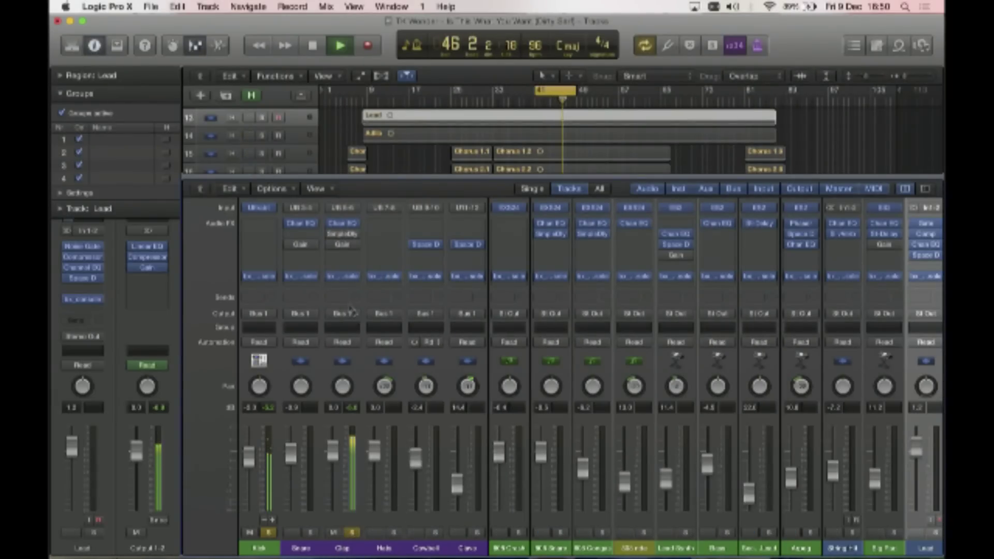
click(342, 276)
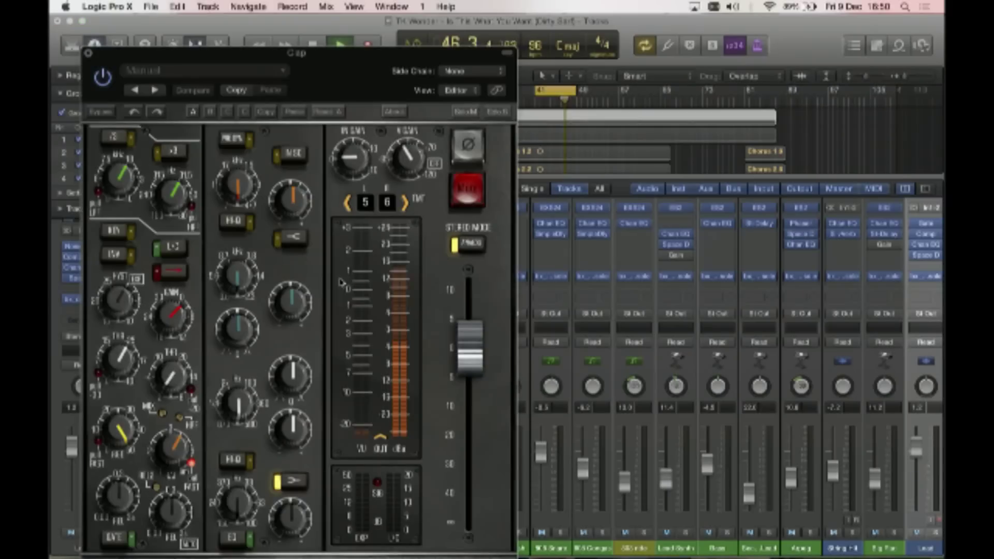
- Turn on the EQ, gate and compressor/limiter sections in the Clap channel's bx_console
click(250, 539)
click(120, 539)
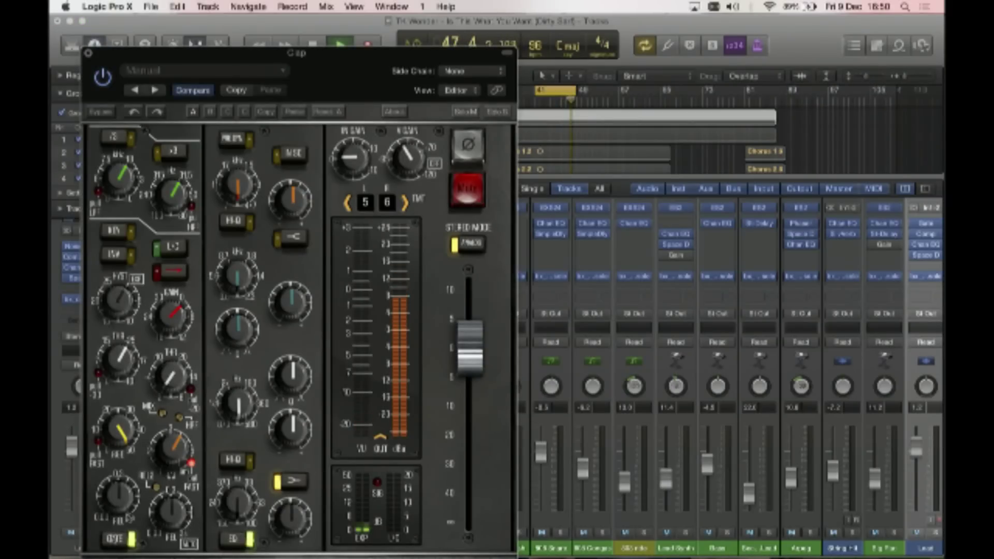
click(171, 247)
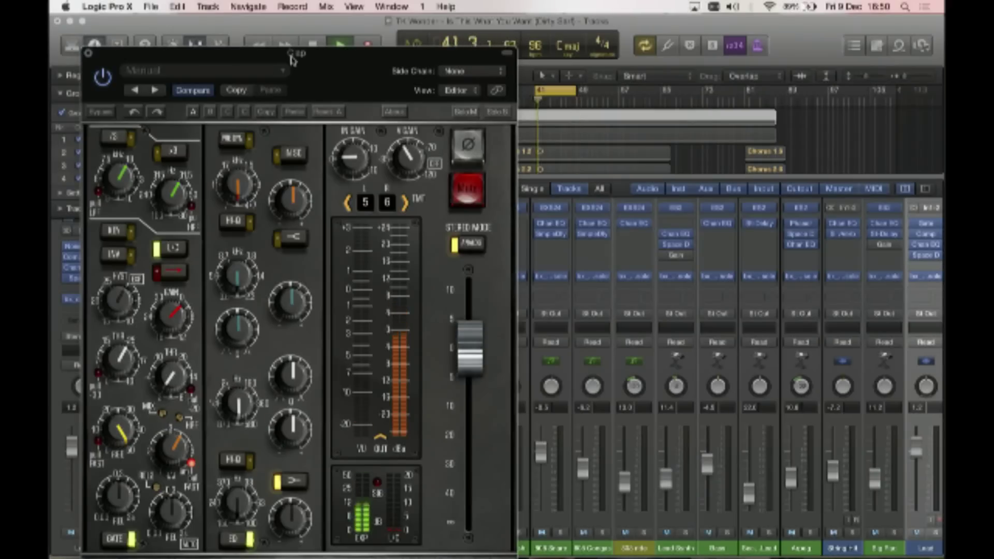
- Close the Clap channel's plug-in and clear the drum solos so the whole mix plays
drag(293, 57, 490, 26)
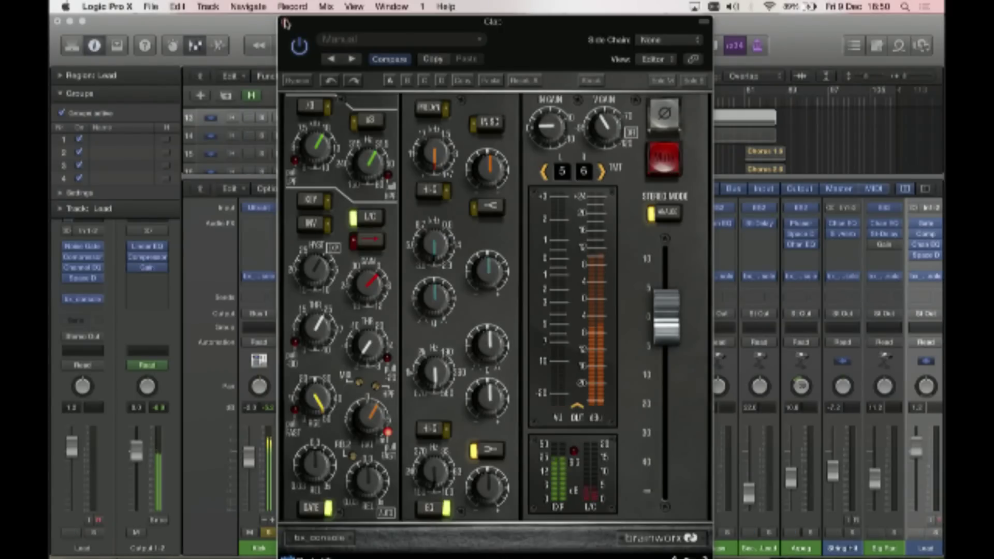
click(285, 22)
click(352, 532)
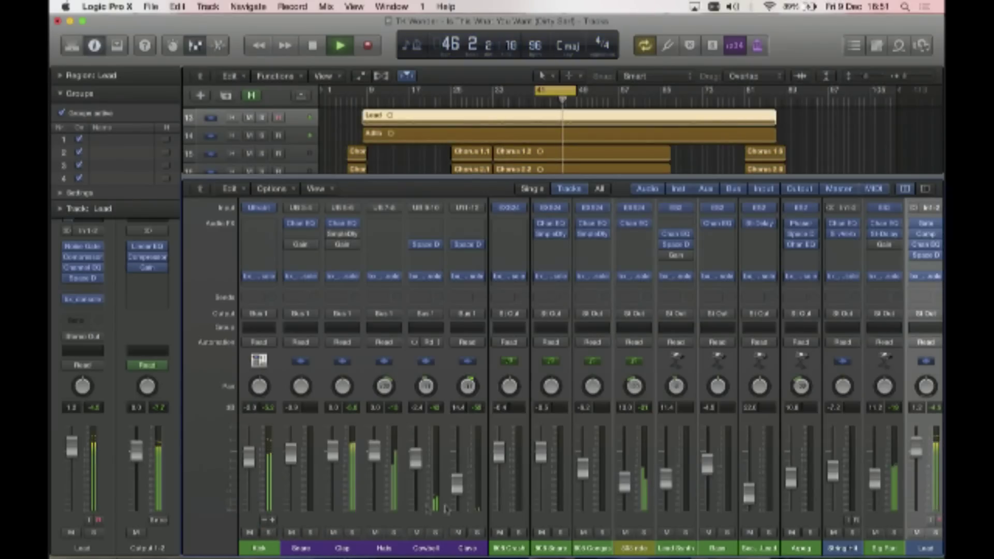
- Solo the Bass channel and open its bx_console, placing the plug-in window mid-screen
click(726, 532)
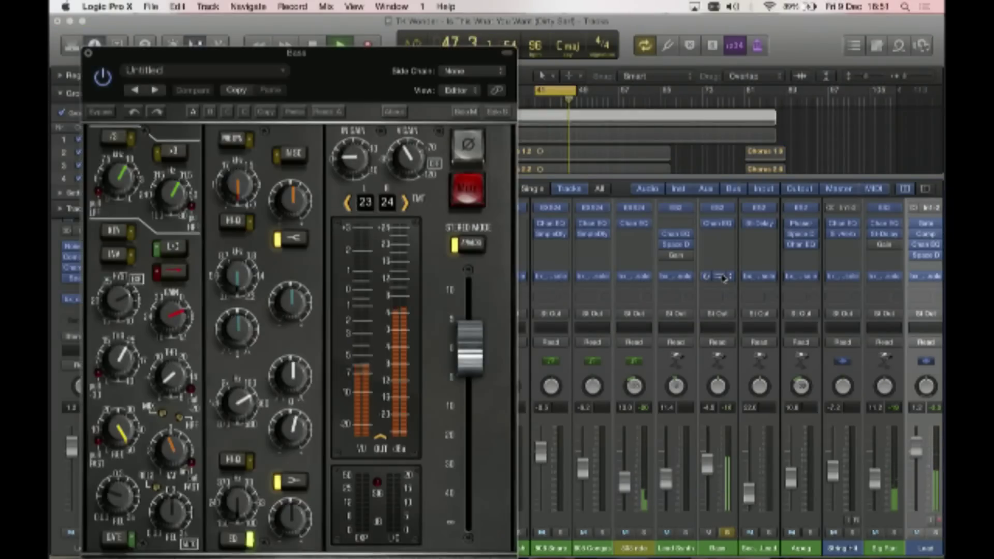
click(717, 276)
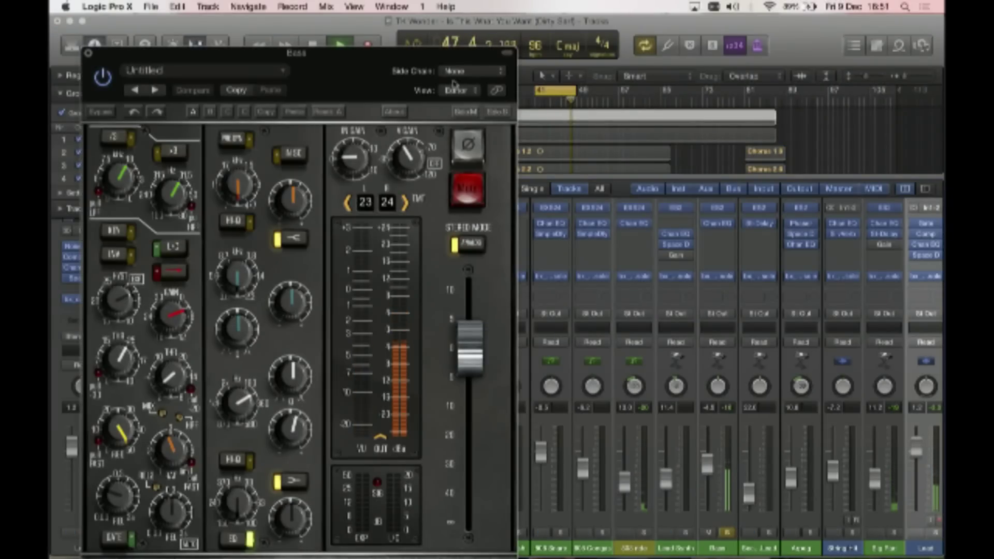
drag(453, 84, 691, 54)
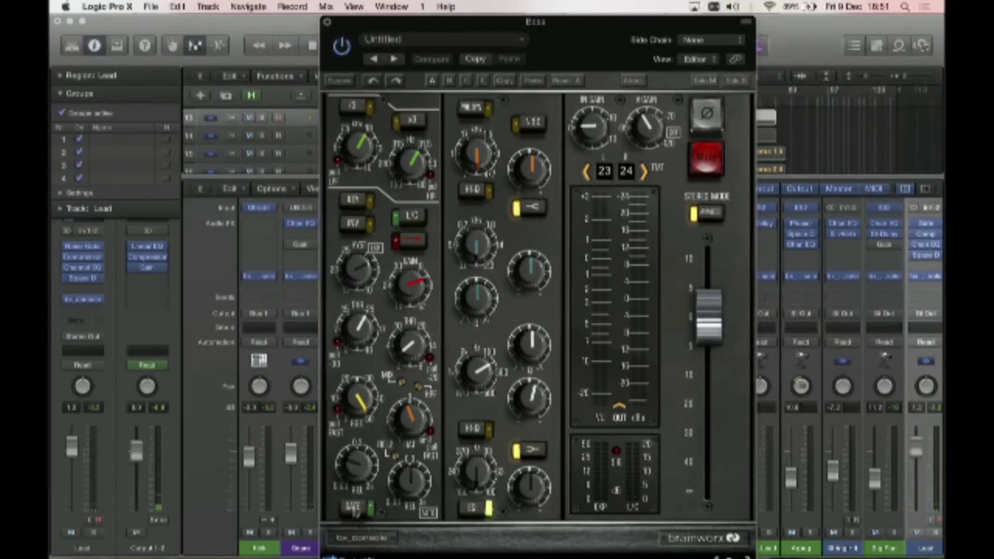
- Turn on the gate and compressor/limiter sections in the Bass channel's bx_console, adjusting the gate's range knob
click(356, 508)
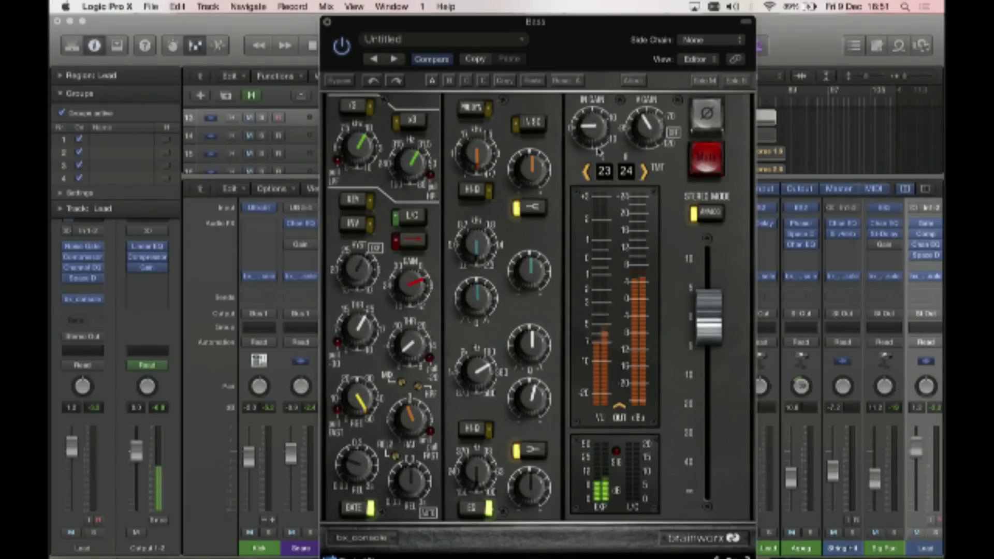
drag(594, 36, 328, 25)
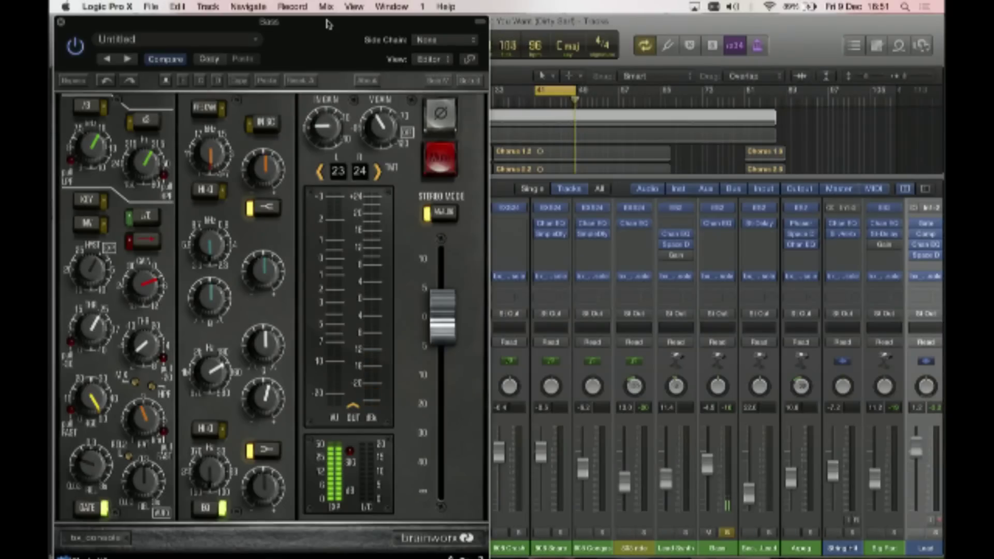
drag(326, 24, 328, 24)
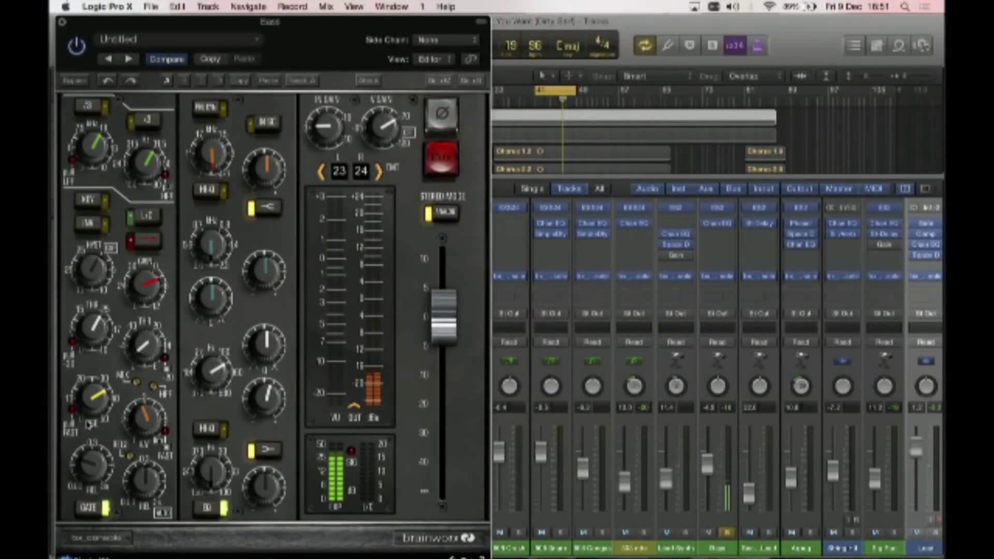
drag(91, 414, 91, 427)
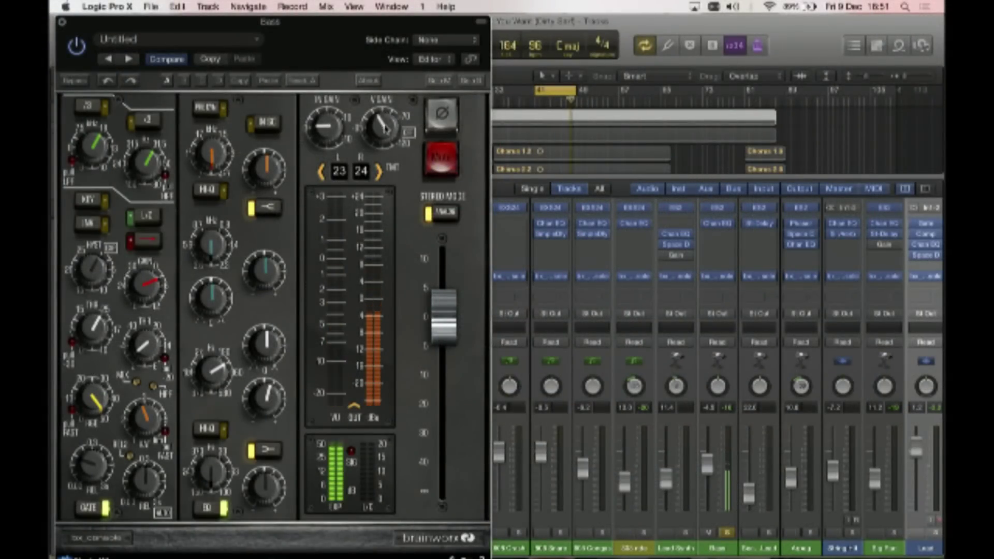
click(147, 217)
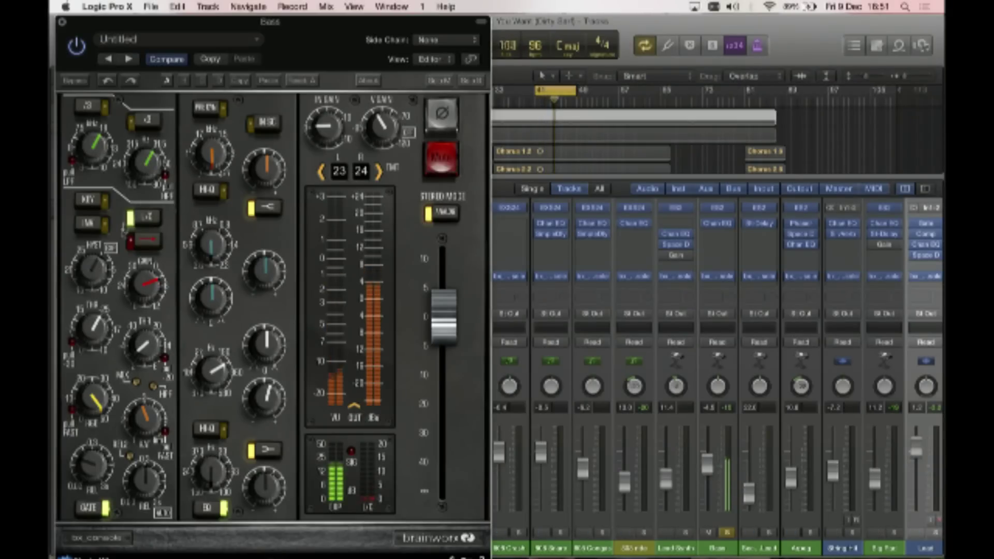
- Close the Bass channel's plug-in, take the channel out of solo and stop playback of the full mix
click(62, 22)
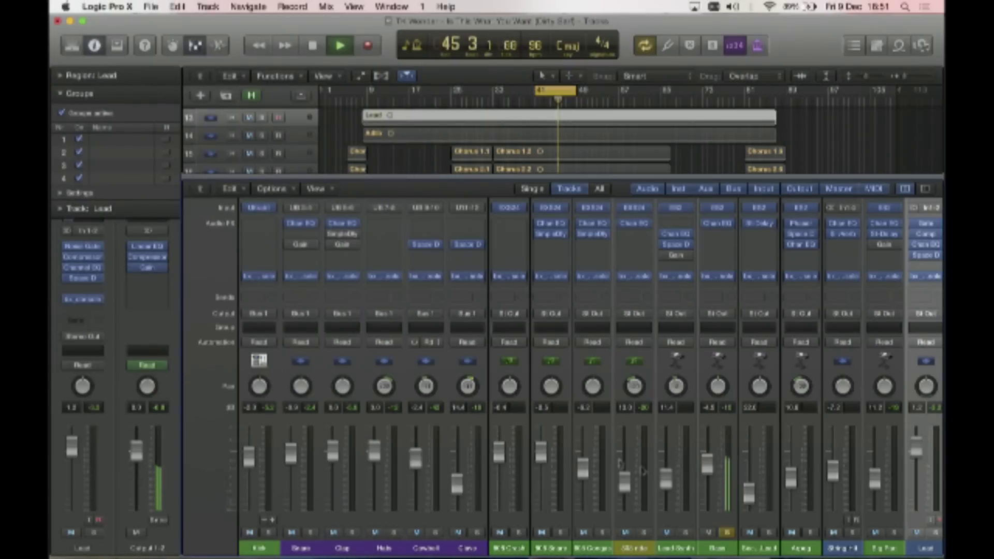
click(728, 533)
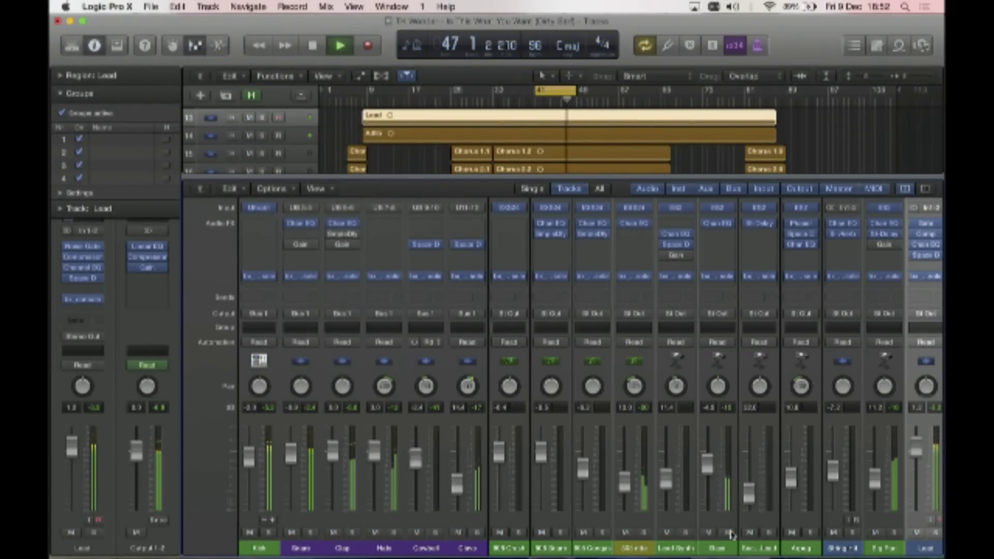
scroll(730, 534, right, 10)
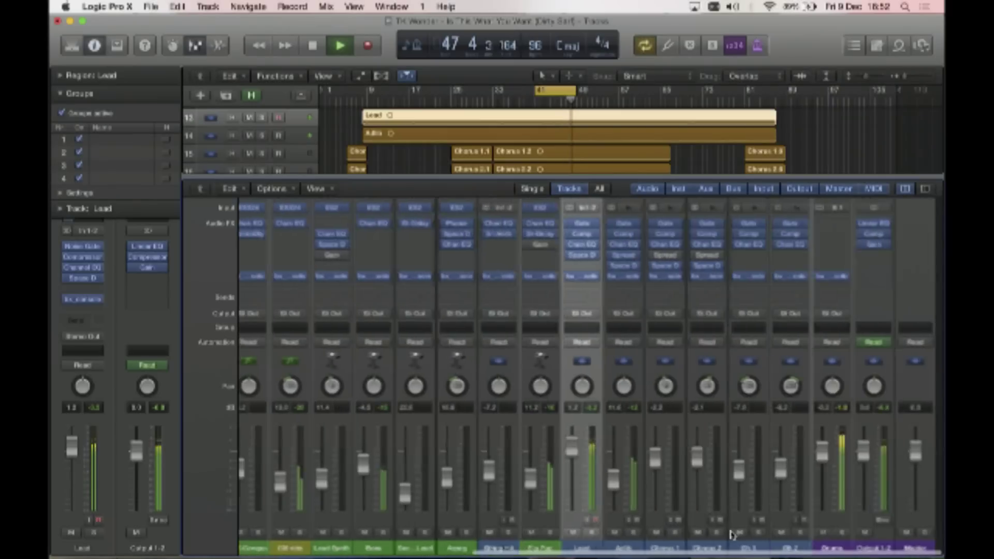
key(space)
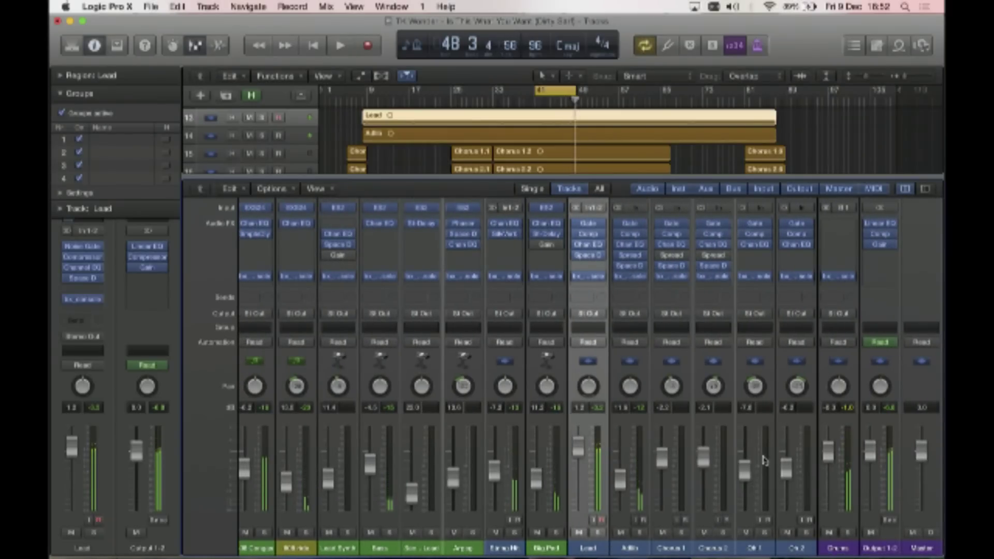